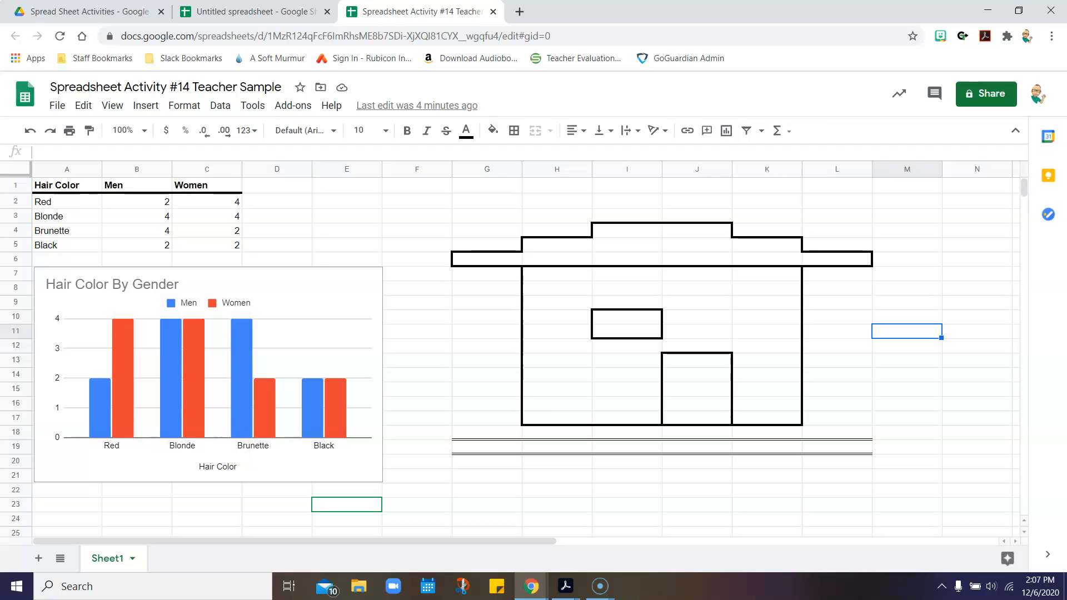
Switch to the Spreadsheet Activity #14 document and read through its instructions, from the data table and chart to the coloured house picture.
left_click_drag(0, 350, 502, 1)
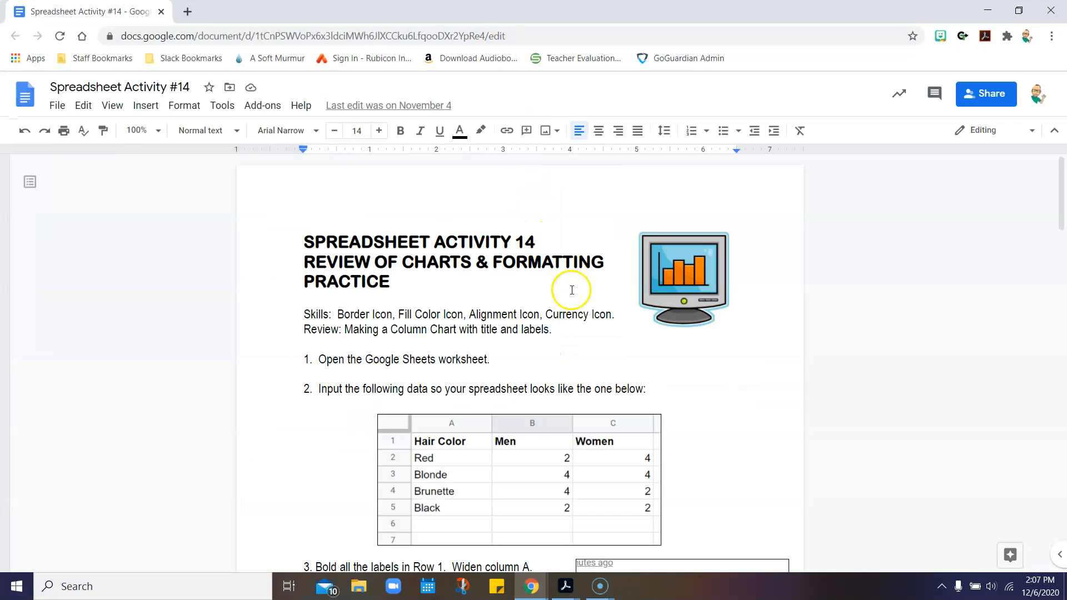
scroll(573, 286, "down", 3)
scroll(714, 333, "down", 1)
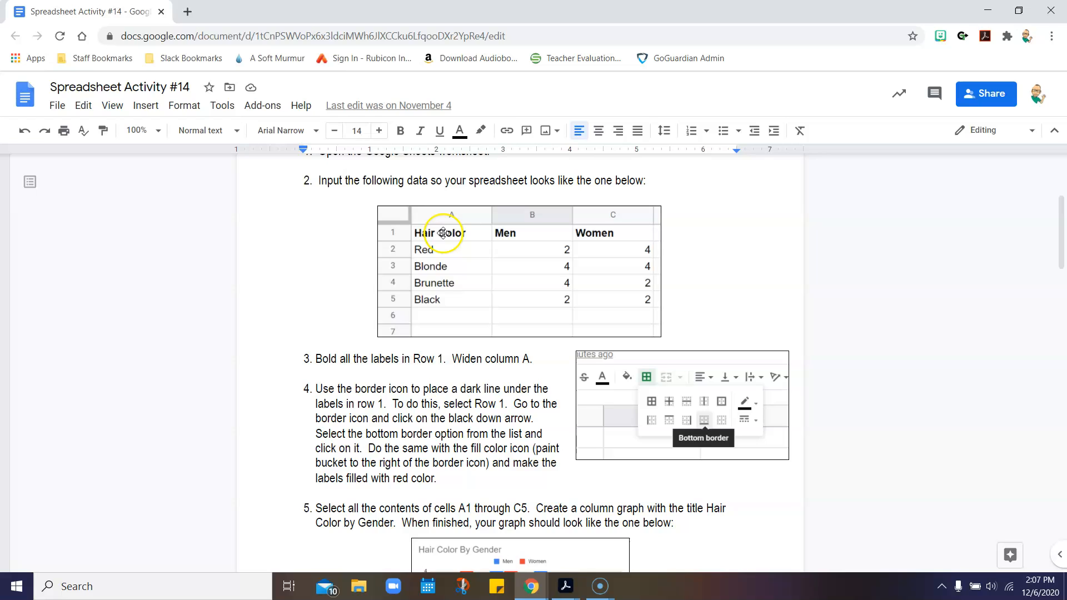
scroll(685, 239, "down", 3)
scroll(683, 248, "up", 1)
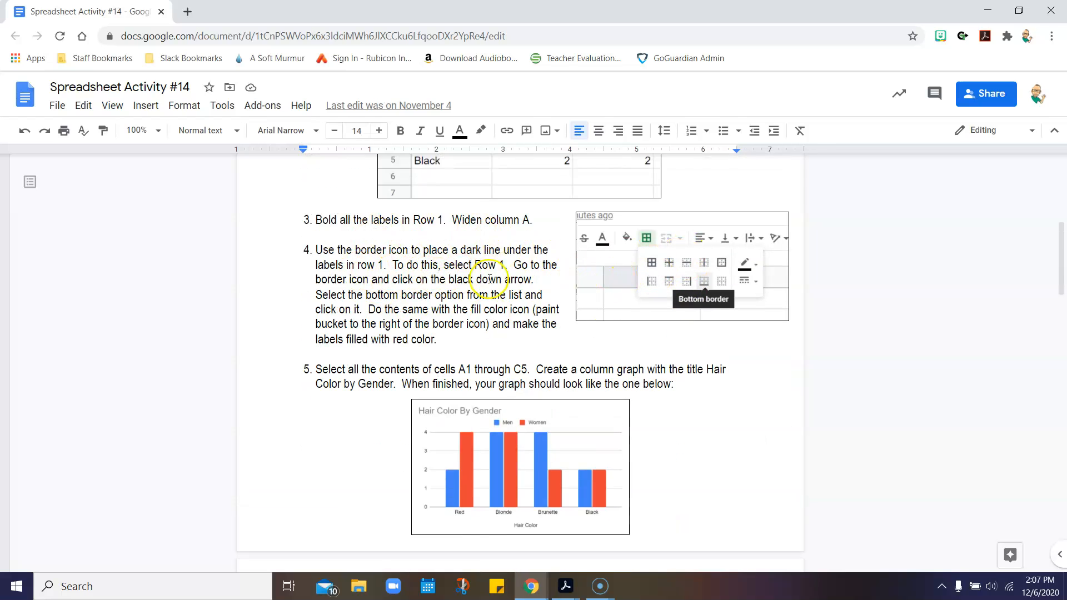
scroll(623, 294, "up", 3)
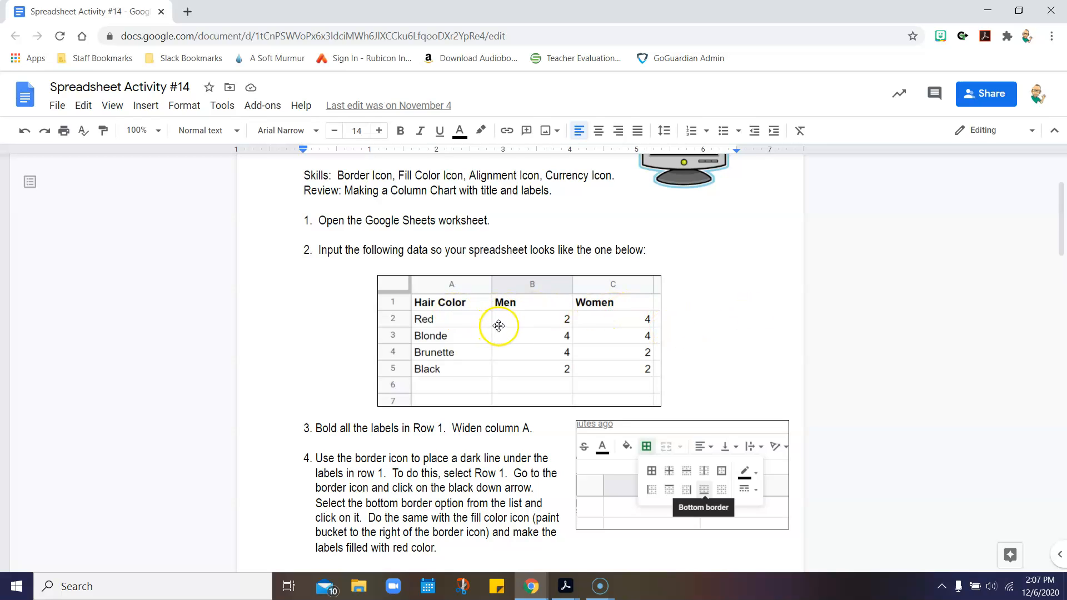
scroll(498, 325, "down", 13)
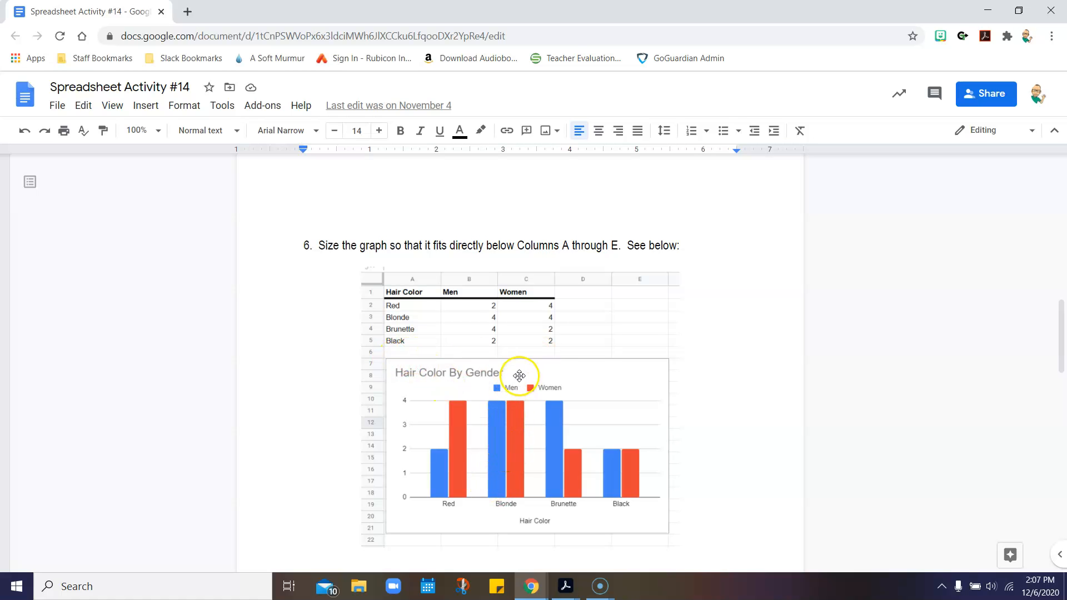
scroll(517, 364, "down", 1)
scroll(517, 364, "down", 6)
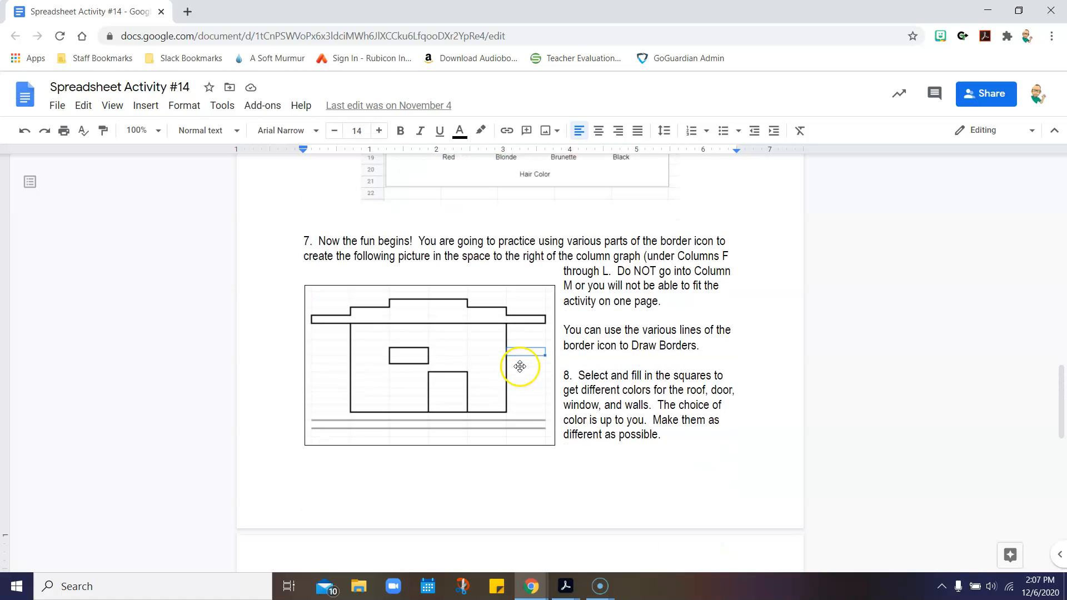
scroll(514, 364, "down", 1)
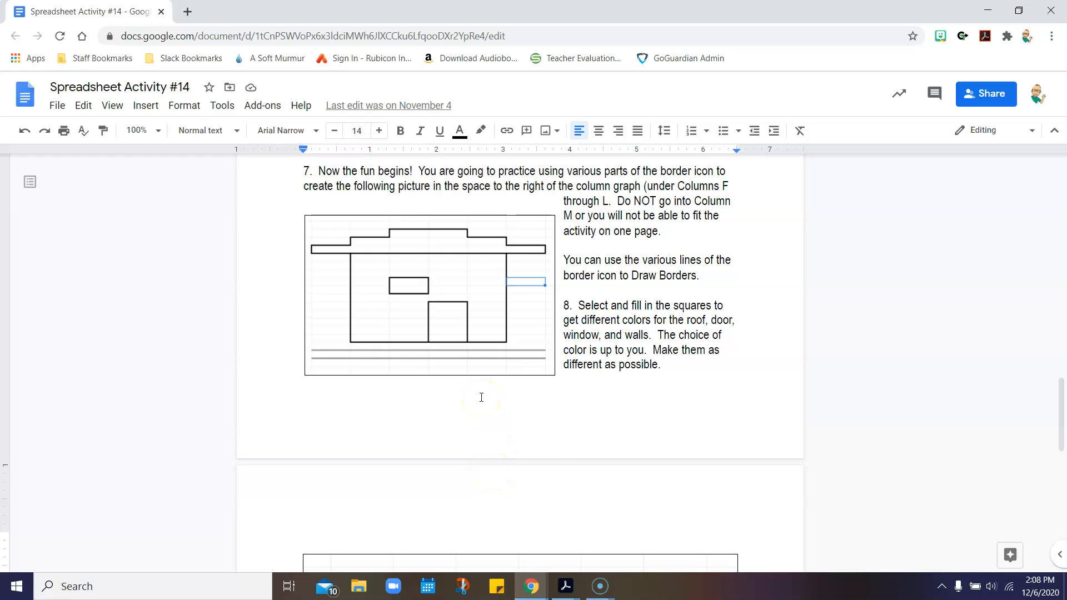
scroll(466, 404, "down", 5)
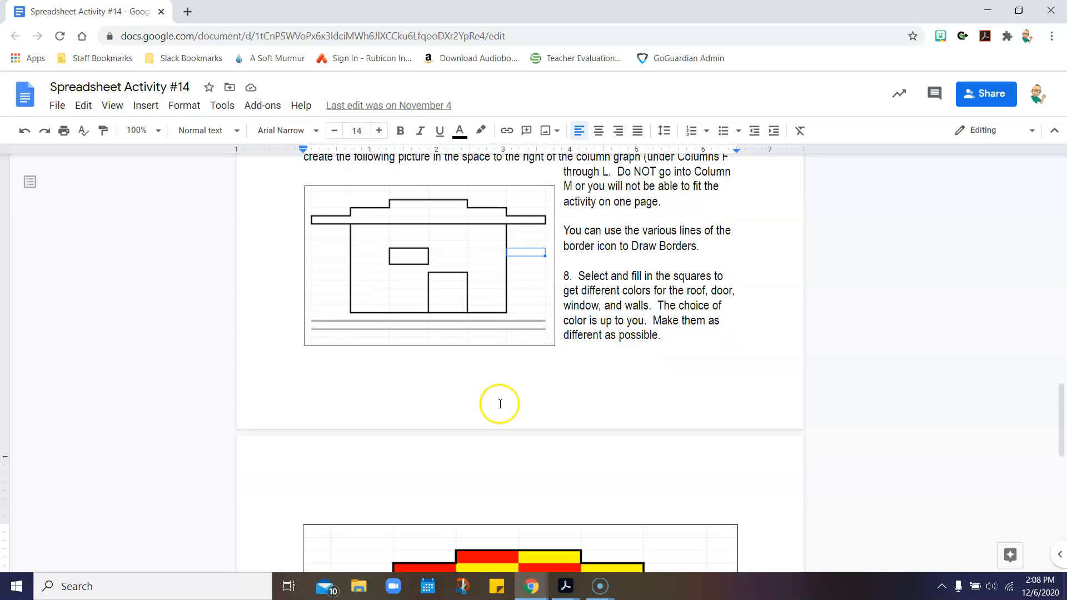
scroll(500, 404, "down", 1)
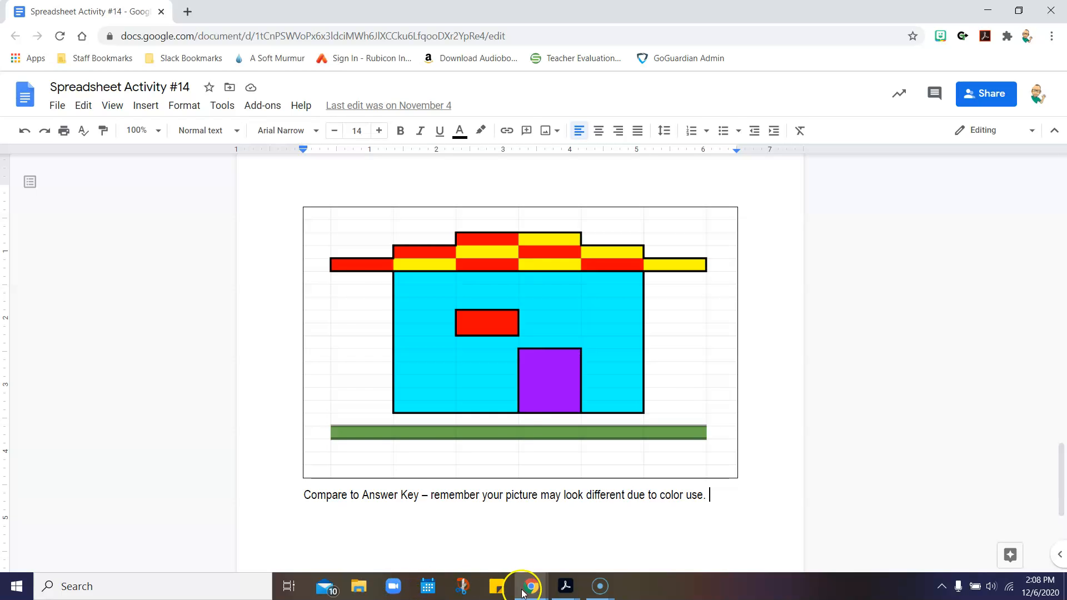
Return to the Teacher Sample spreadsheet and examine which cells the house drawing occupies, starting with the roof's top tier in I4:J4.
mouse_move(529, 587)
left_click(567, 536)
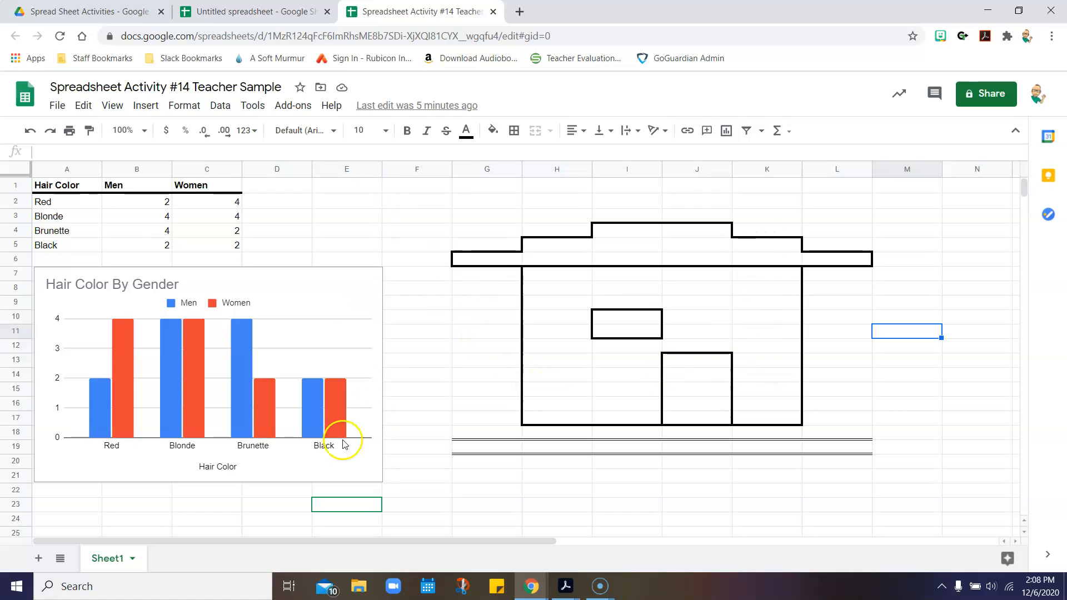
left_click(128, 208)
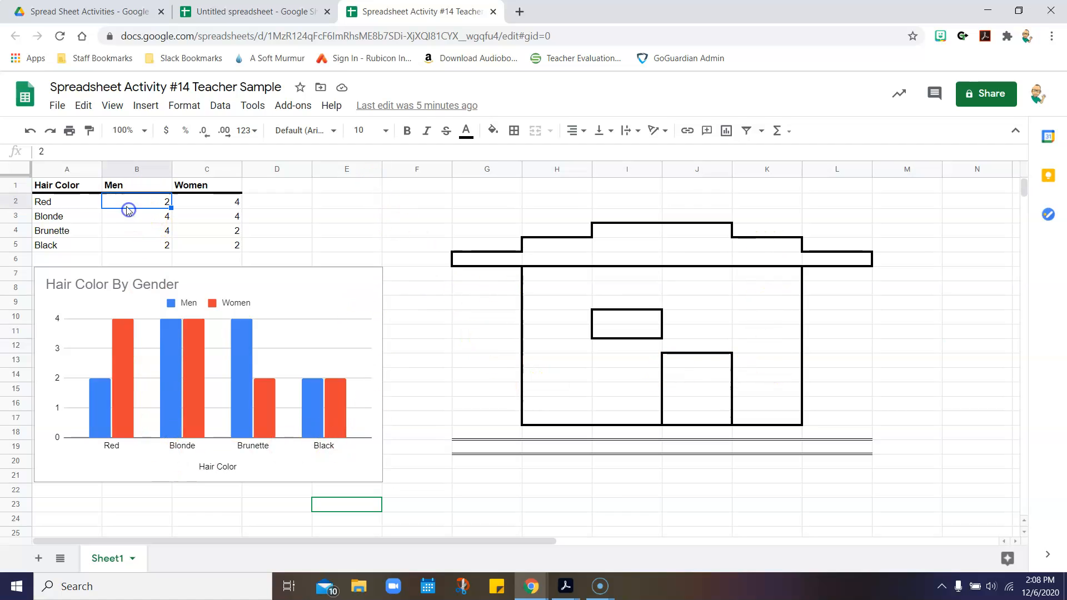
left_click(648, 235)
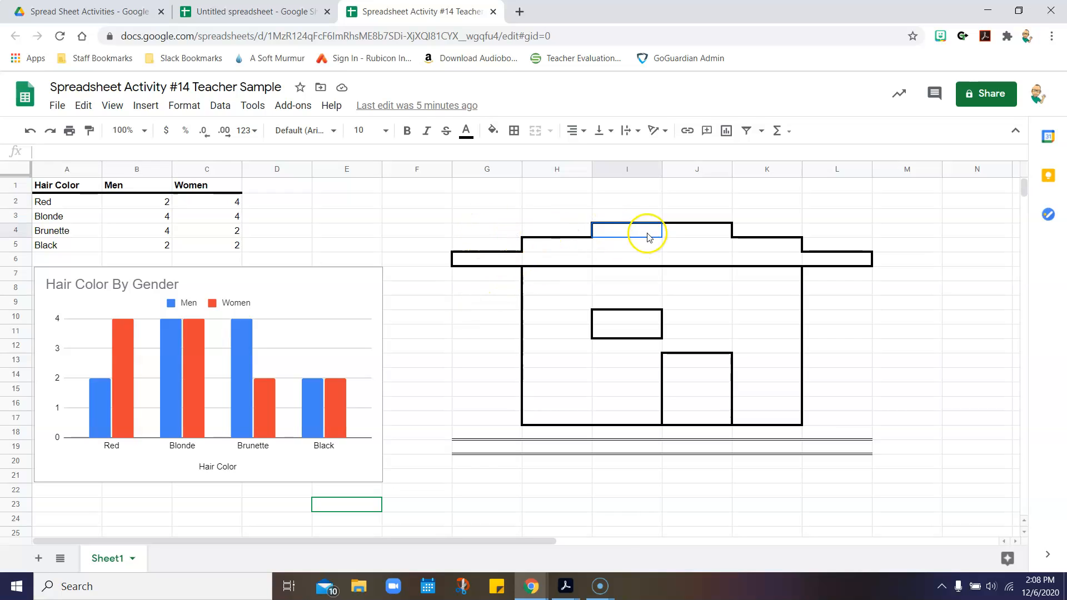
left_click_drag(647, 235, 691, 229)
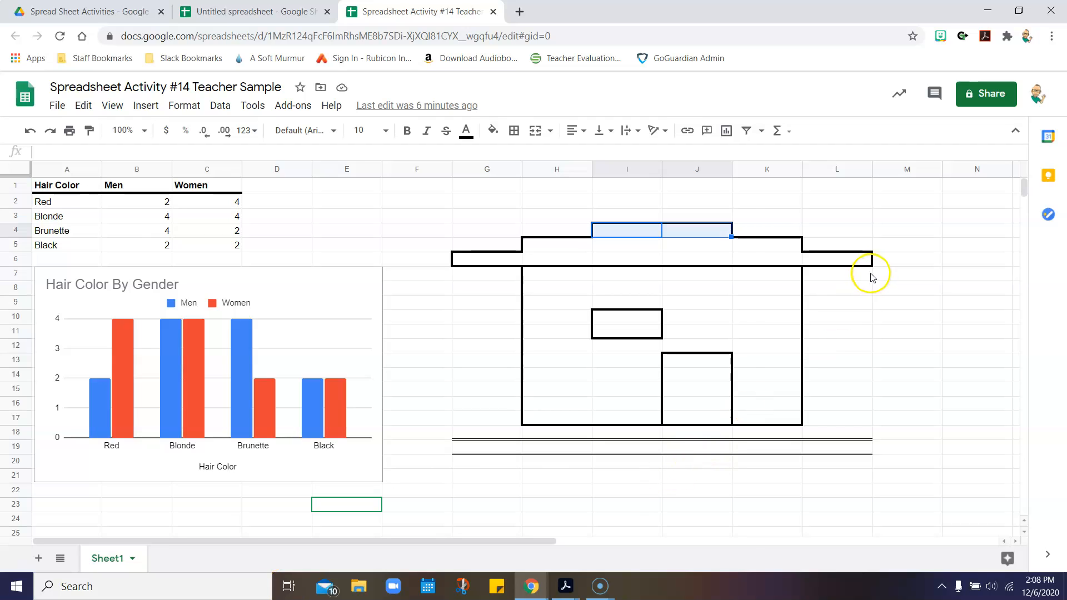
left_click(625, 231)
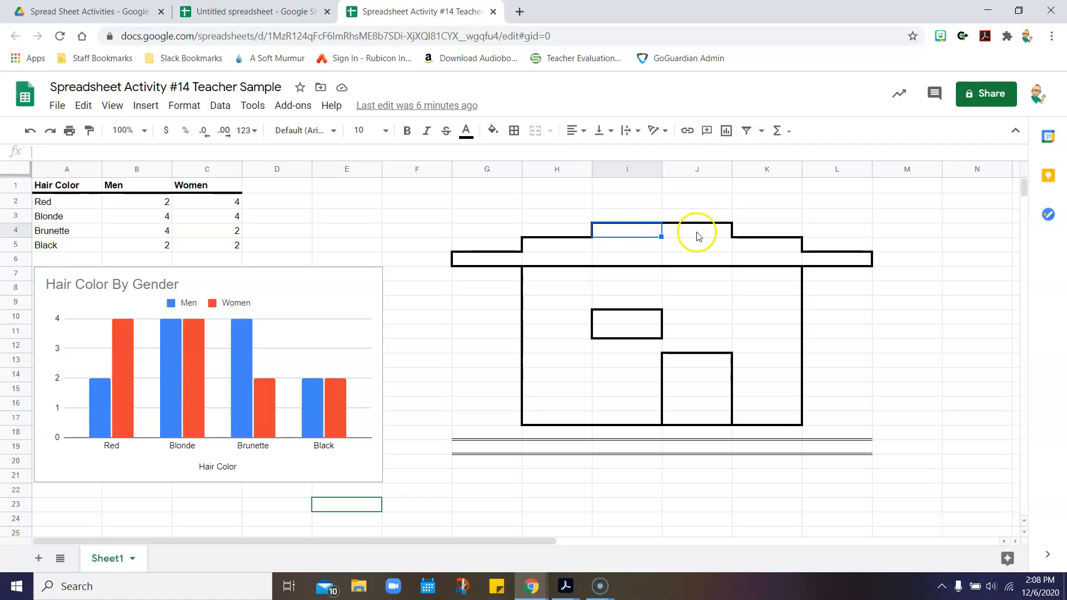
Switch to the untitled spreadsheet and undo all fills and borders of the house drawing until the sheet is blank.
left_click(261, 12)
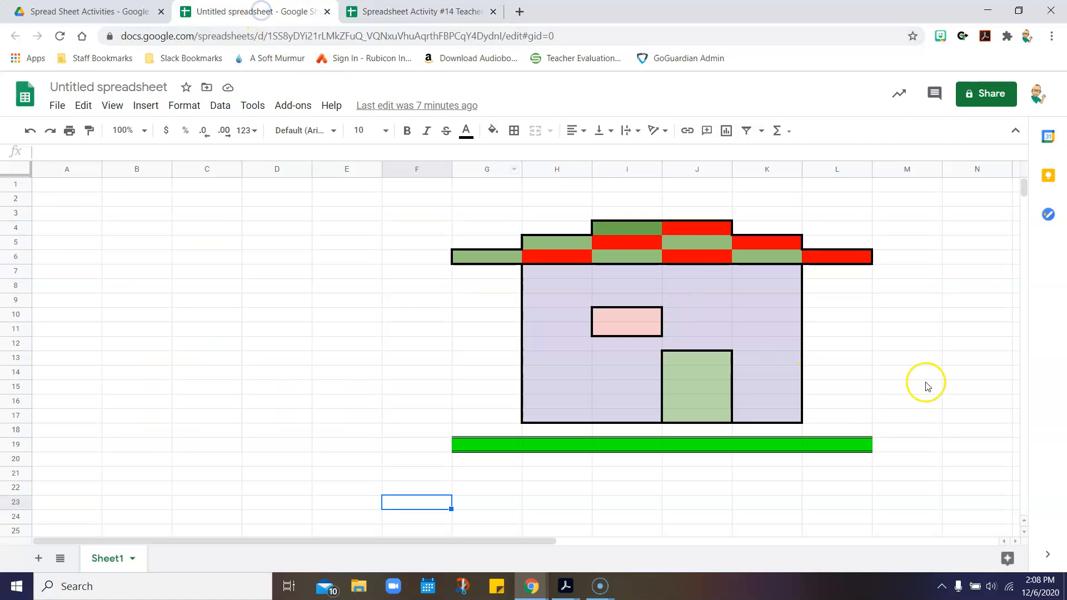
left_click(25, 130)
left_click(25, 129)
left_click(25, 130)
left_click(25, 130)
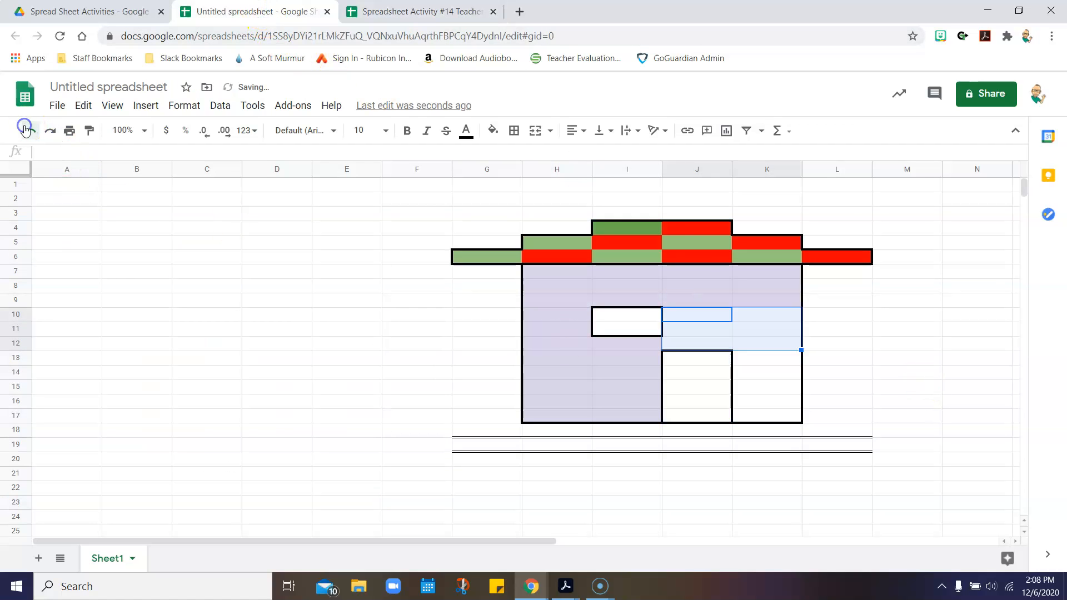
left_click(25, 130)
left_click(25, 130)
left_click(26, 130)
left_click(25, 130)
left_click(26, 130)
left_click(26, 130)
left_click(26, 130)
left_click(27, 130)
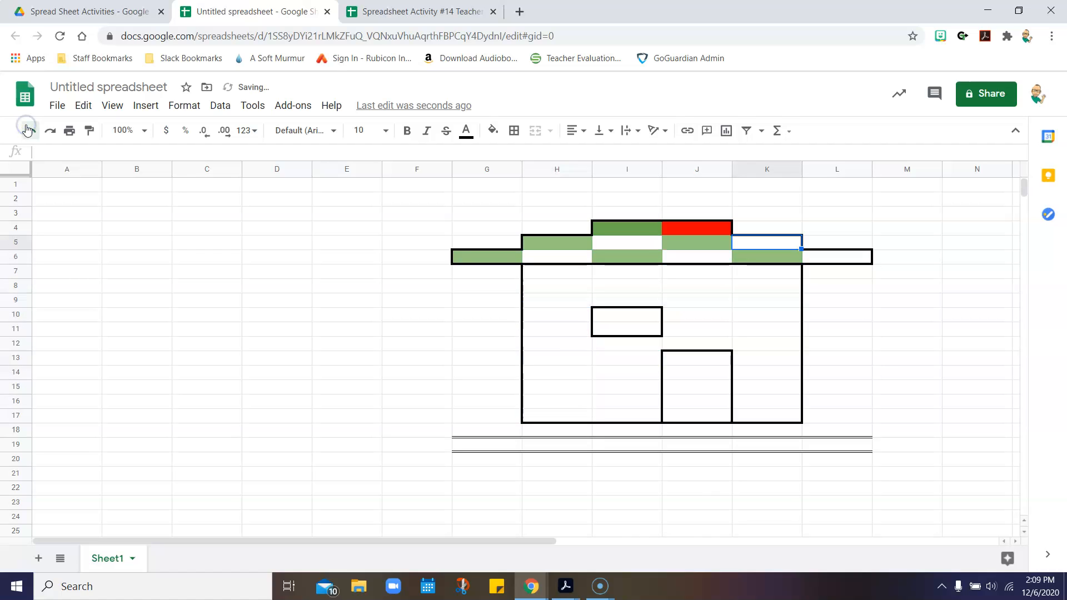
left_click(26, 130)
left_click(27, 130)
left_click(27, 130)
left_click(27, 130)
left_click(26, 130)
left_click(26, 130)
left_click(27, 128)
left_click(26, 129)
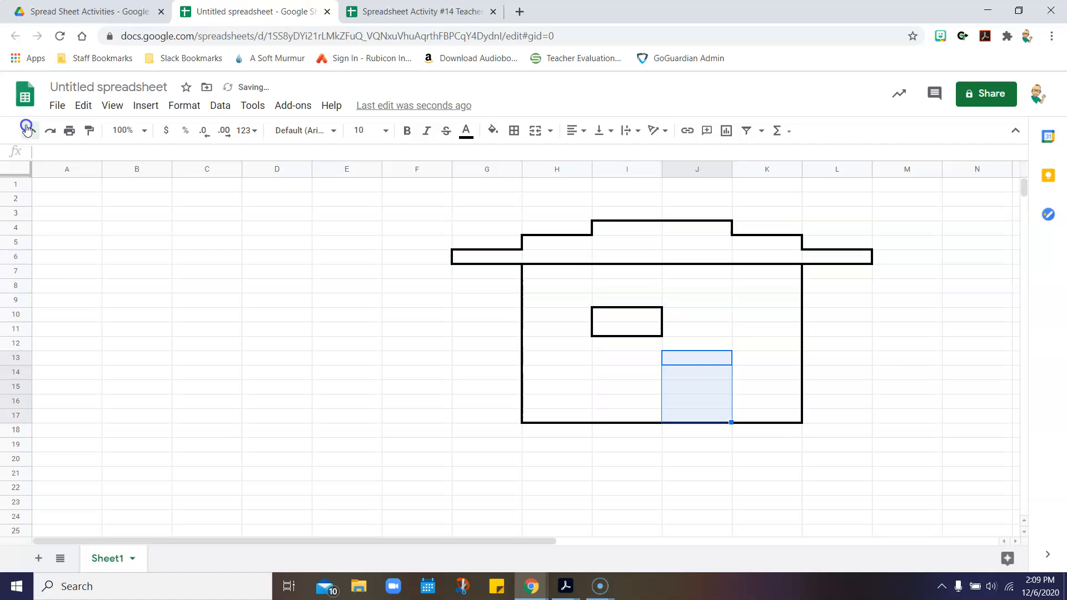
left_click(27, 129)
left_click(27, 129)
left_click(27, 129)
left_click(27, 129)
left_click(27, 129)
left_click(26, 129)
left_click(27, 129)
left_click(27, 129)
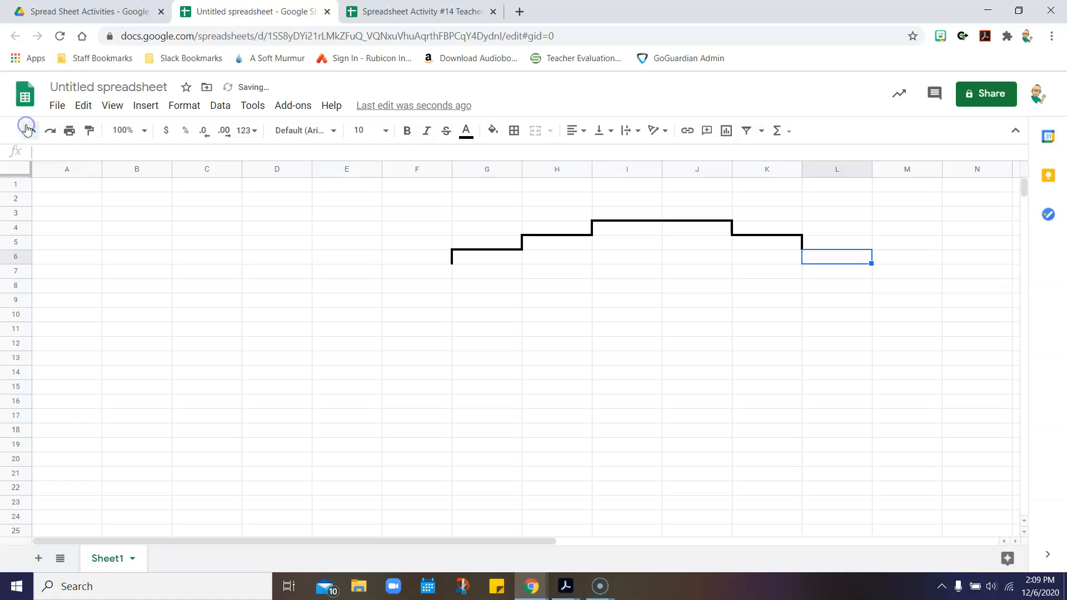
left_click(26, 129)
left_click(27, 129)
left_click(26, 129)
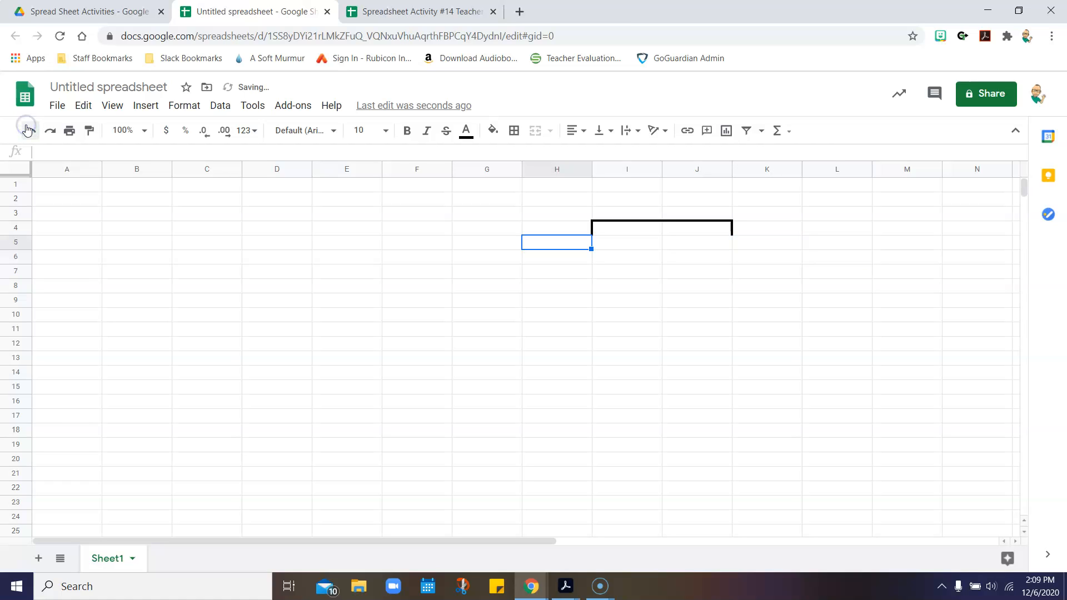
left_click(27, 129)
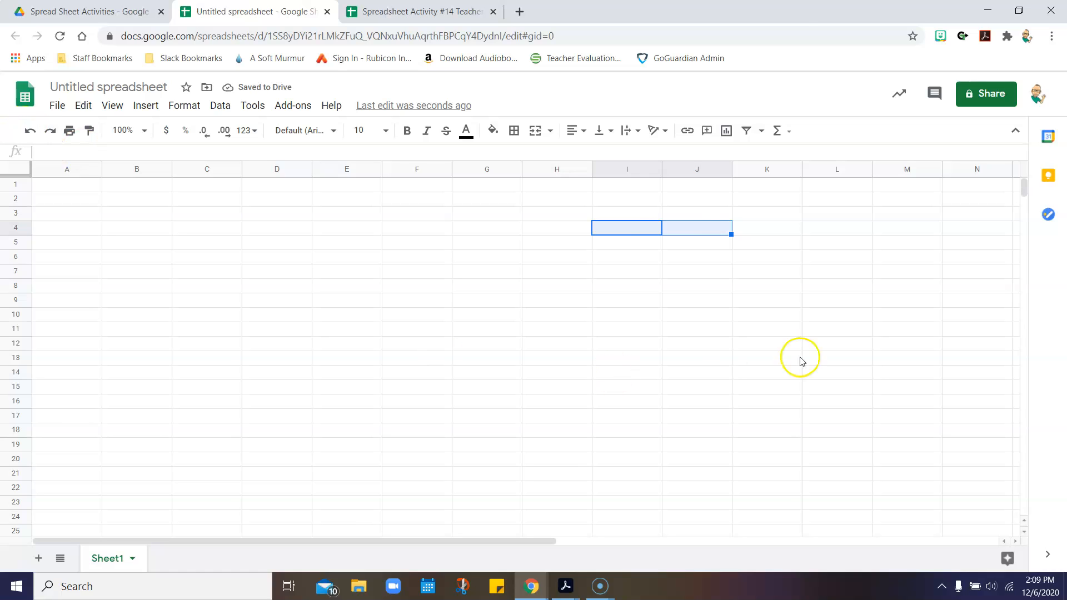
Check the sample for the roof's top tier, and apply the thickest solid line as left, top and right borders to I4:J4.
left_click(647, 228)
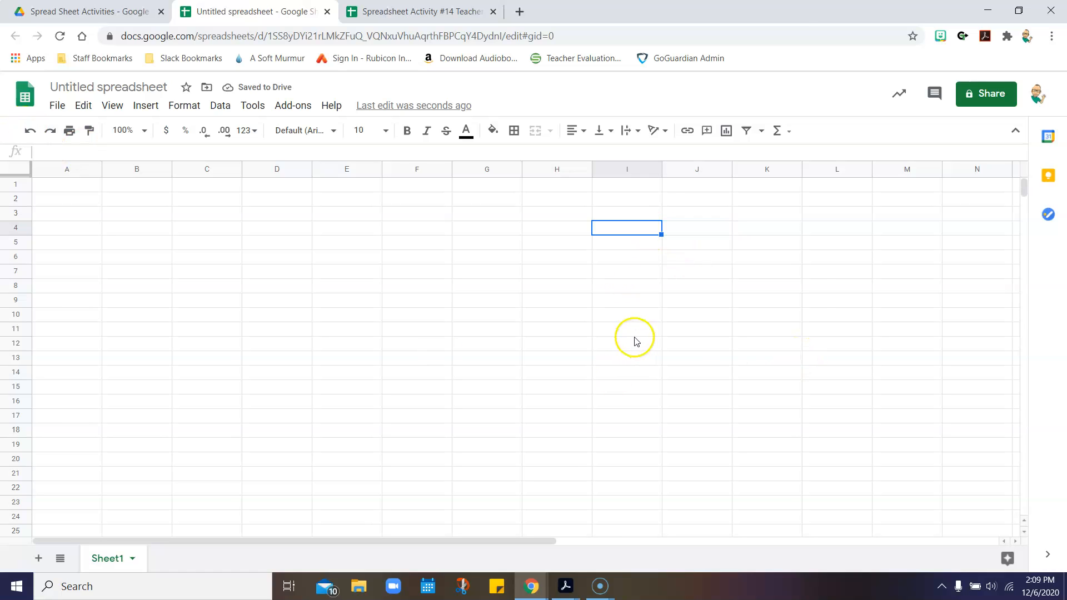
left_click(454, 13)
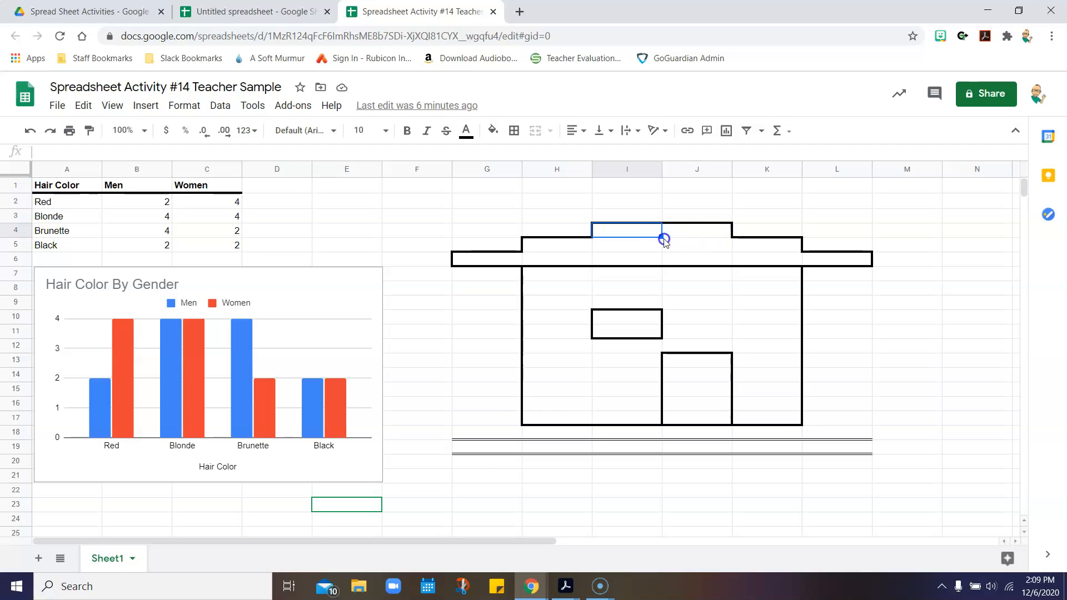
left_click(275, 11)
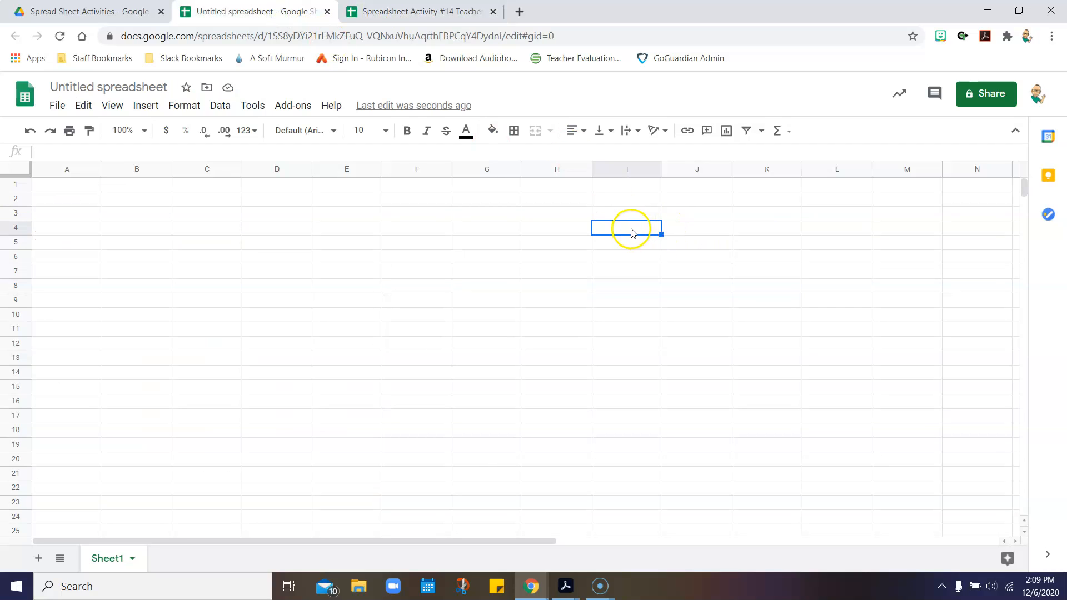
left_click_drag(656, 233, 676, 229)
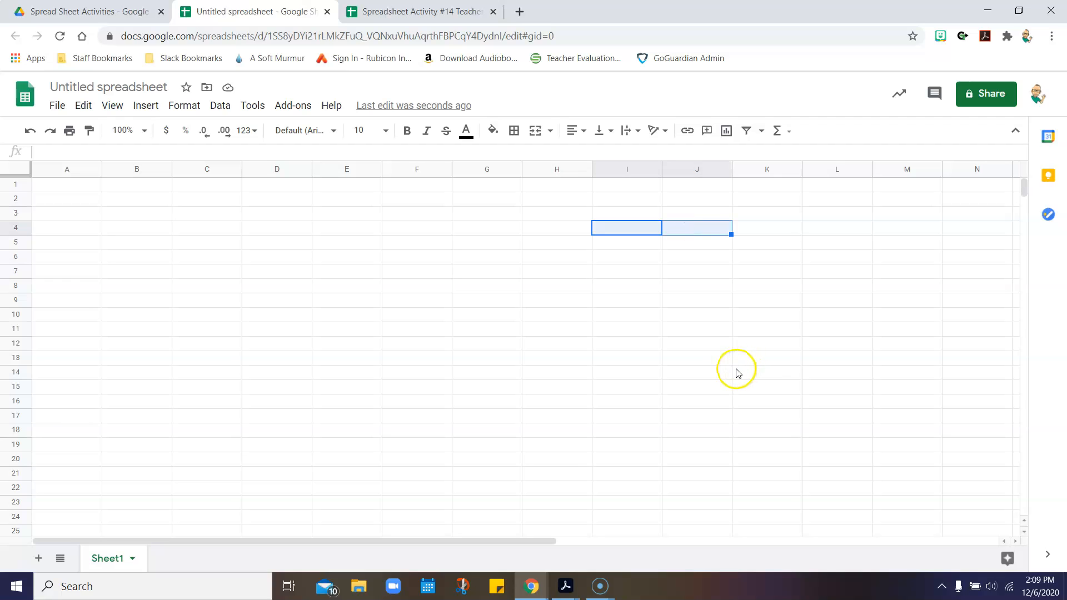
left_click(514, 134)
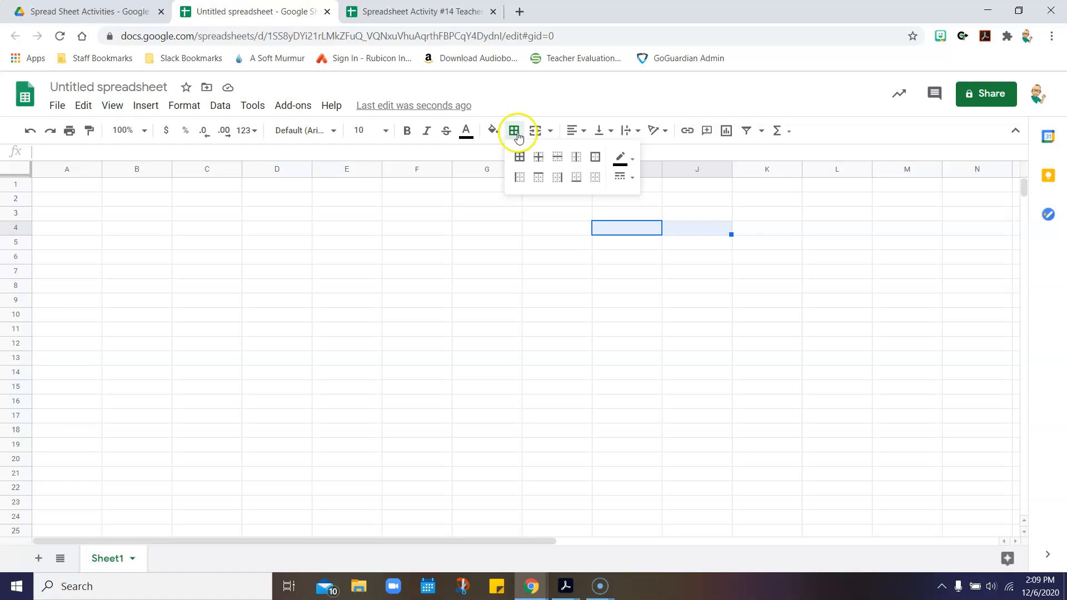
left_click(631, 178)
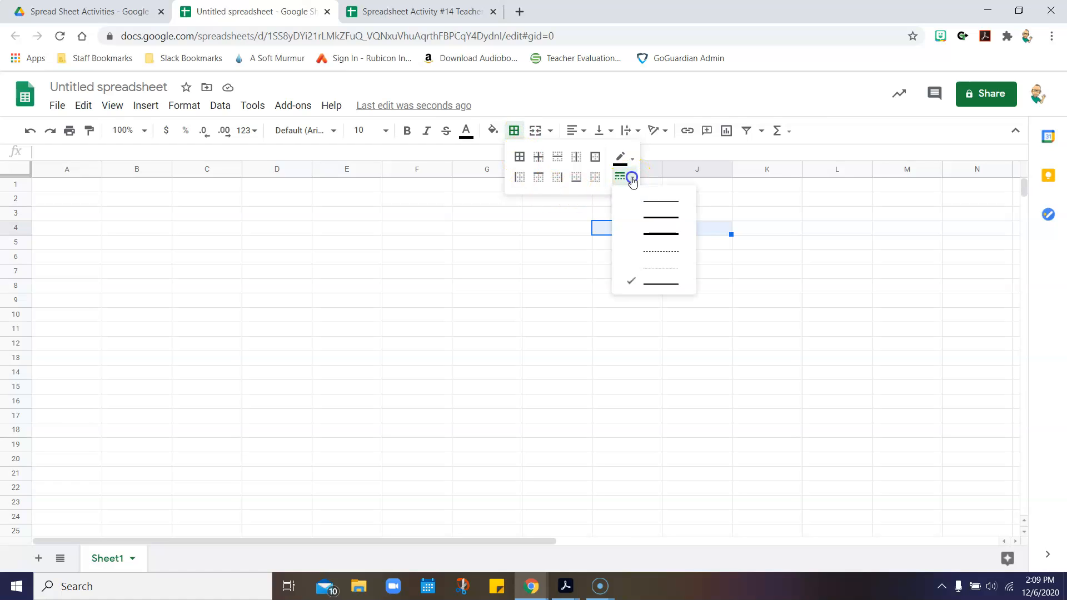
left_click(658, 235)
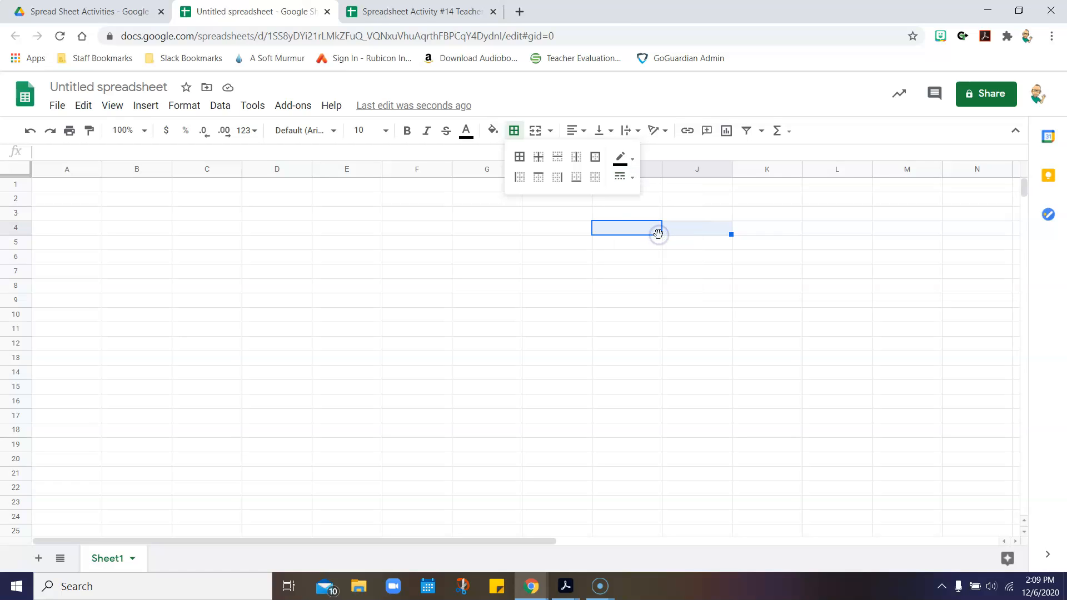
left_click(519, 179)
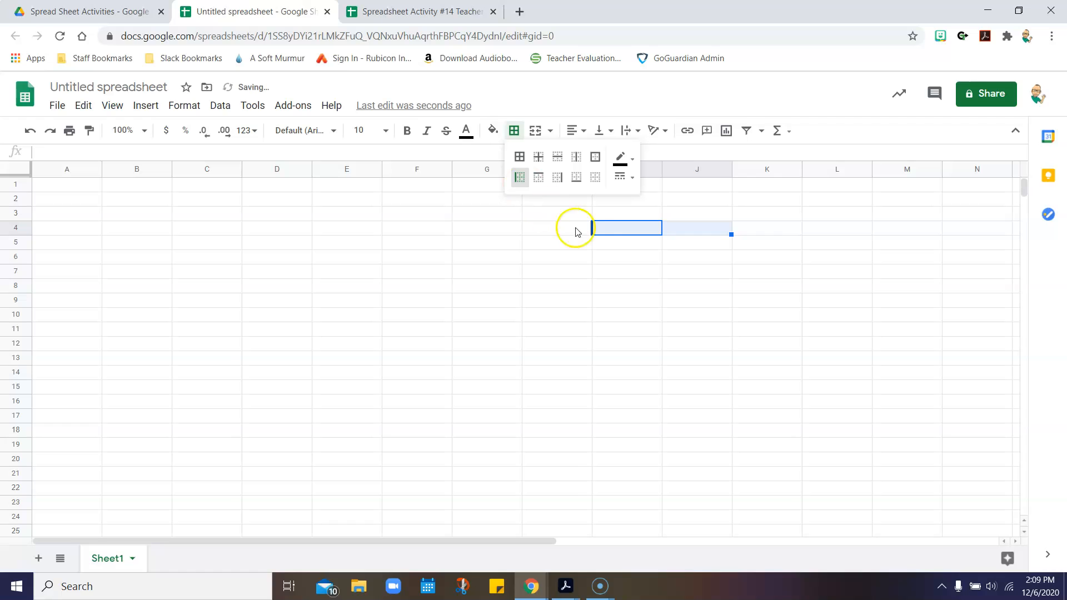
left_click(542, 179)
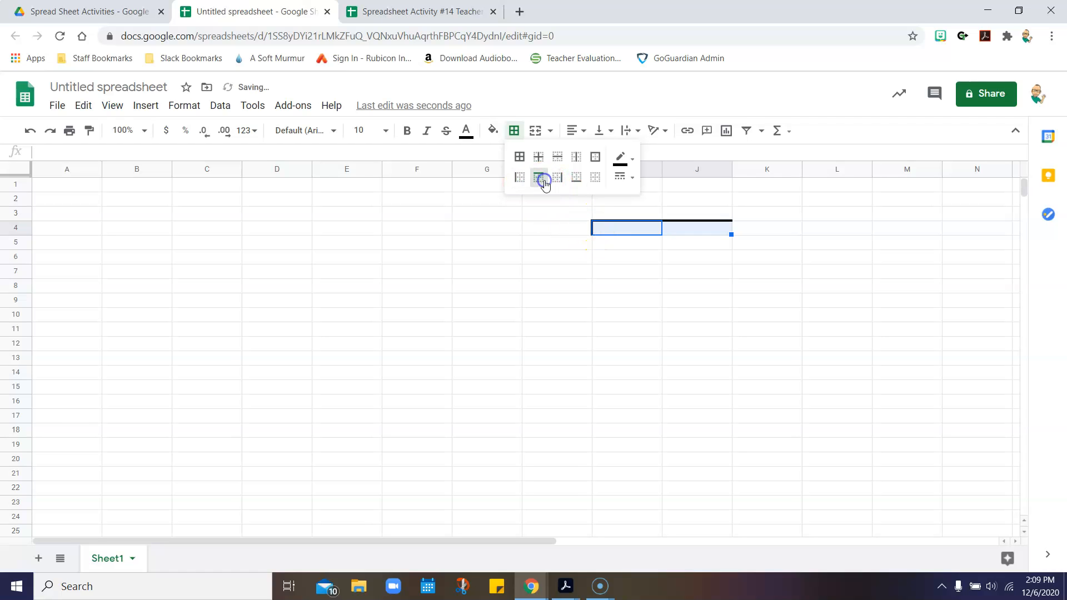
left_click(563, 183)
left_click(672, 357)
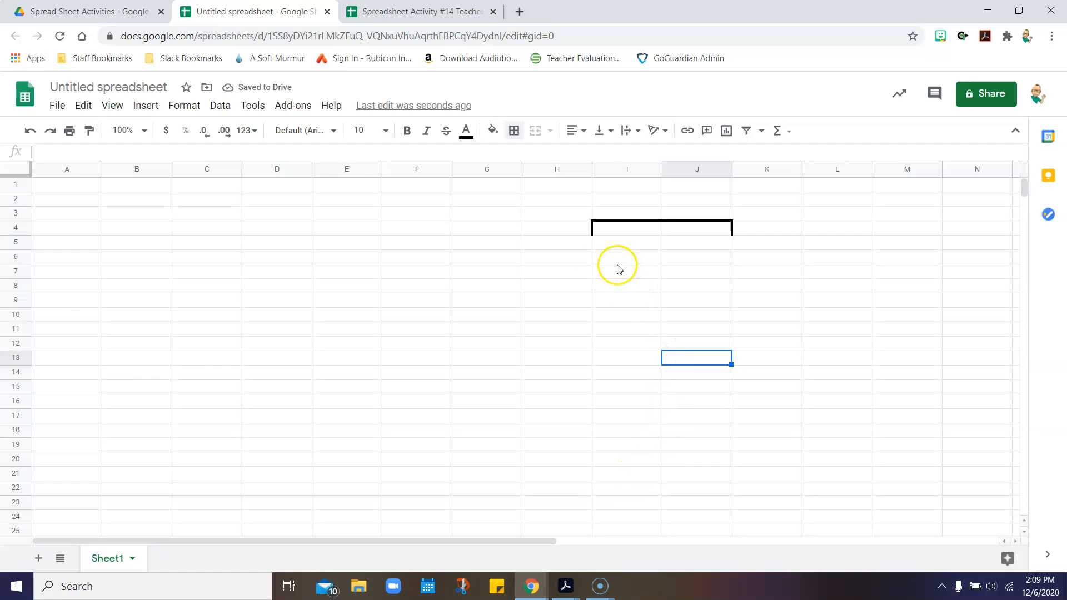
Add thick left and top borders to cell H5 as the left end of the roof's second tier.
left_click(558, 244)
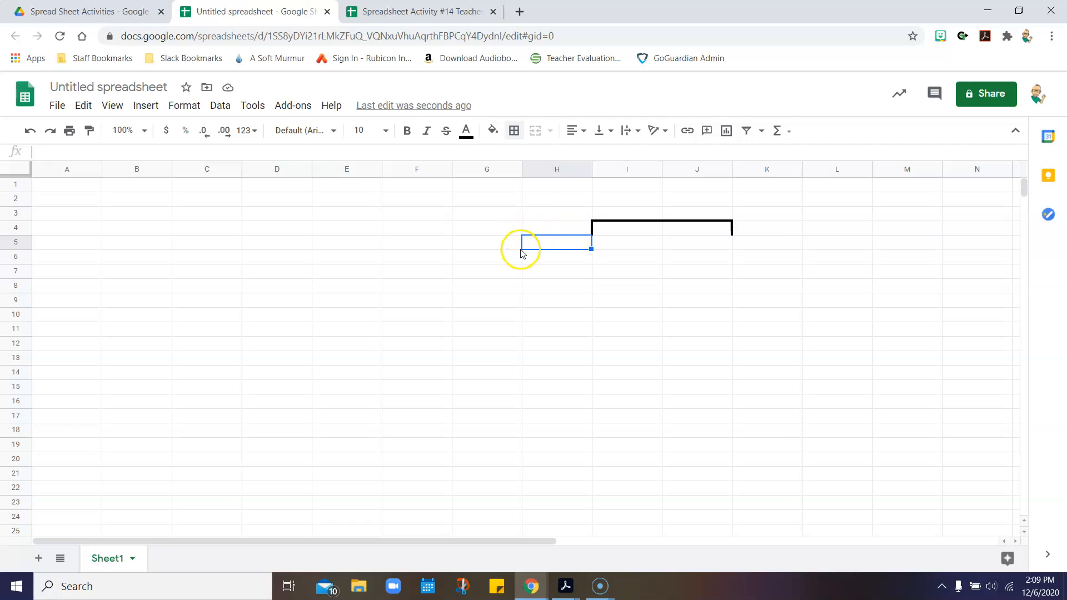
left_click(514, 131)
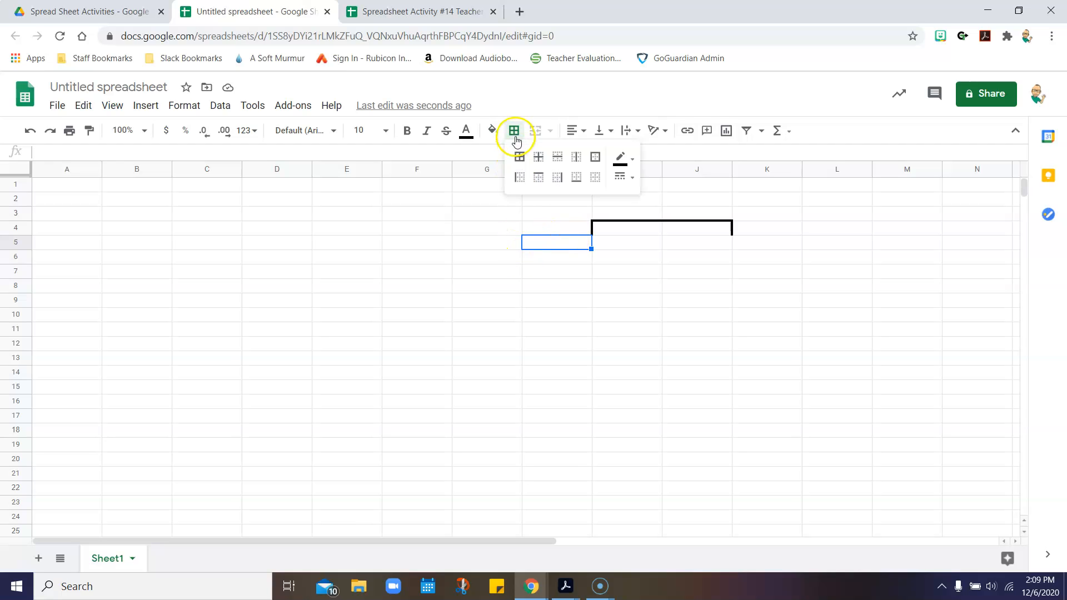
left_click(520, 178)
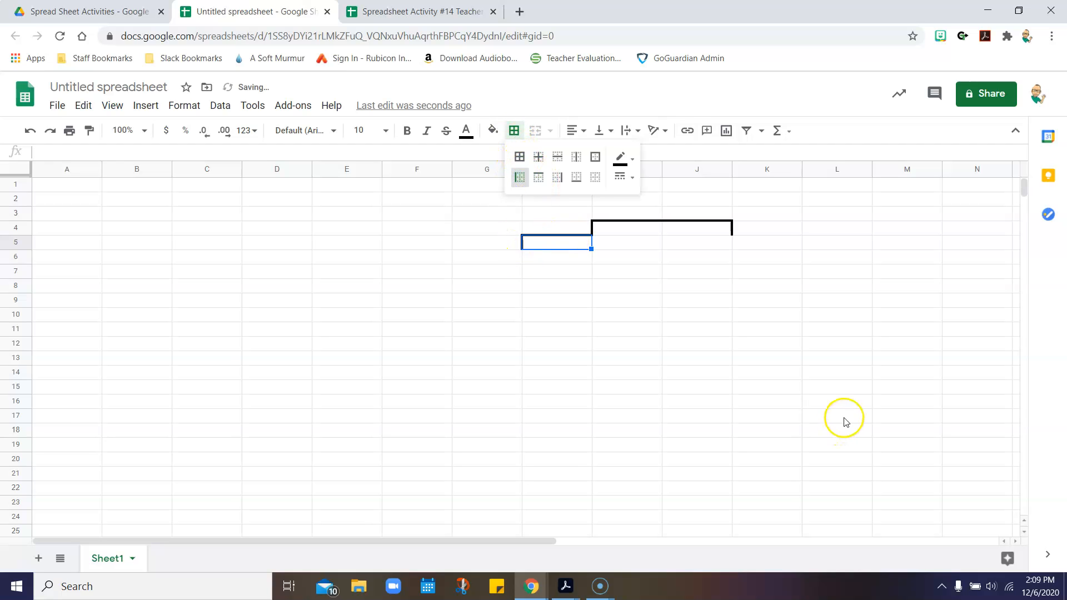
Add thick top and right borders to cell K5 as the right end of the roof's second tier.
left_click(748, 240)
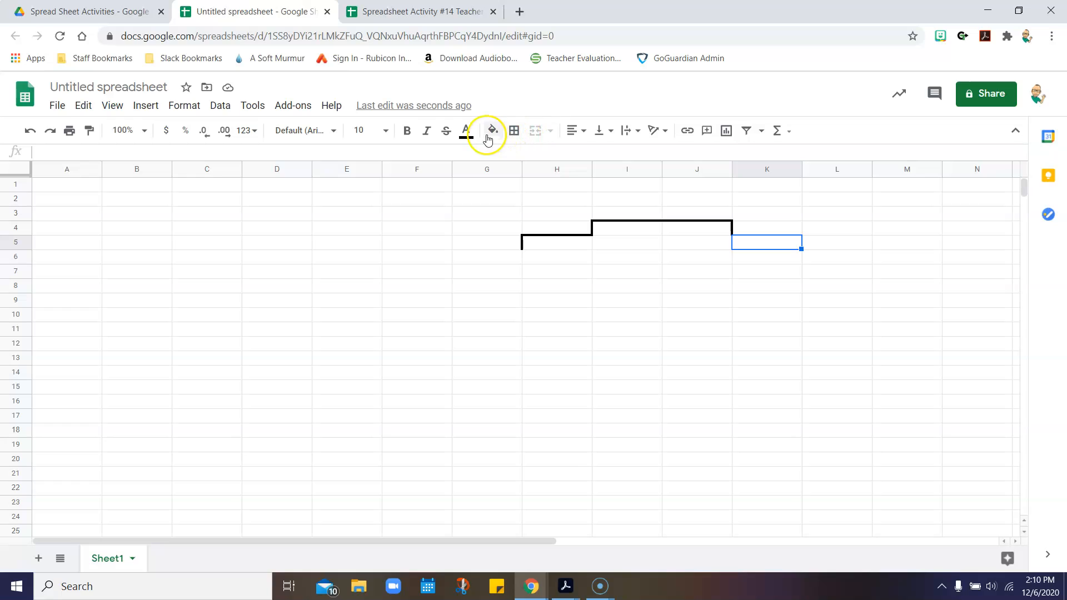
left_click(514, 130)
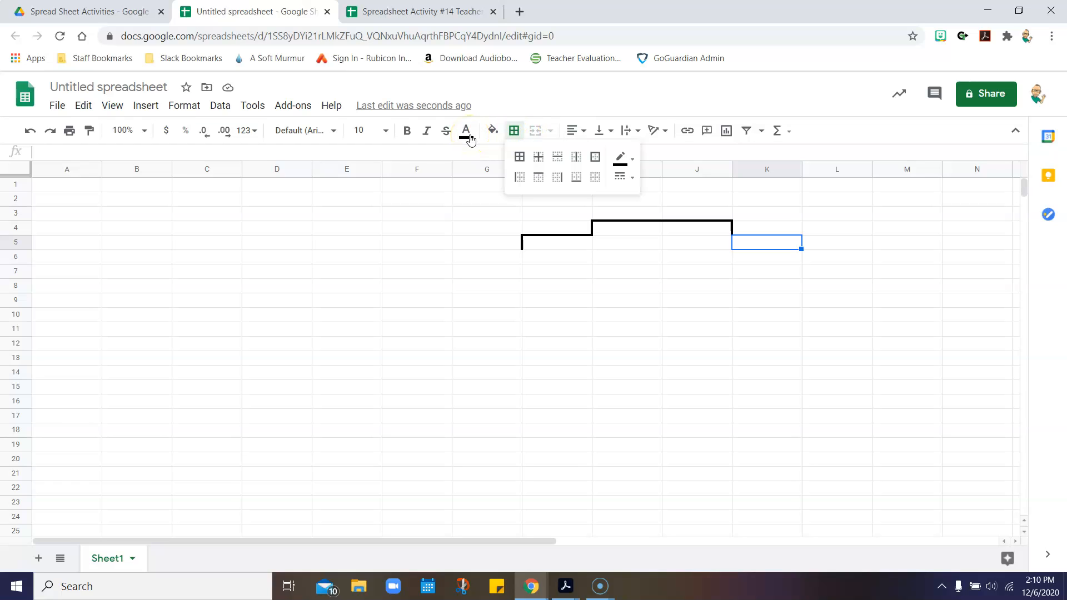
left_click(557, 177)
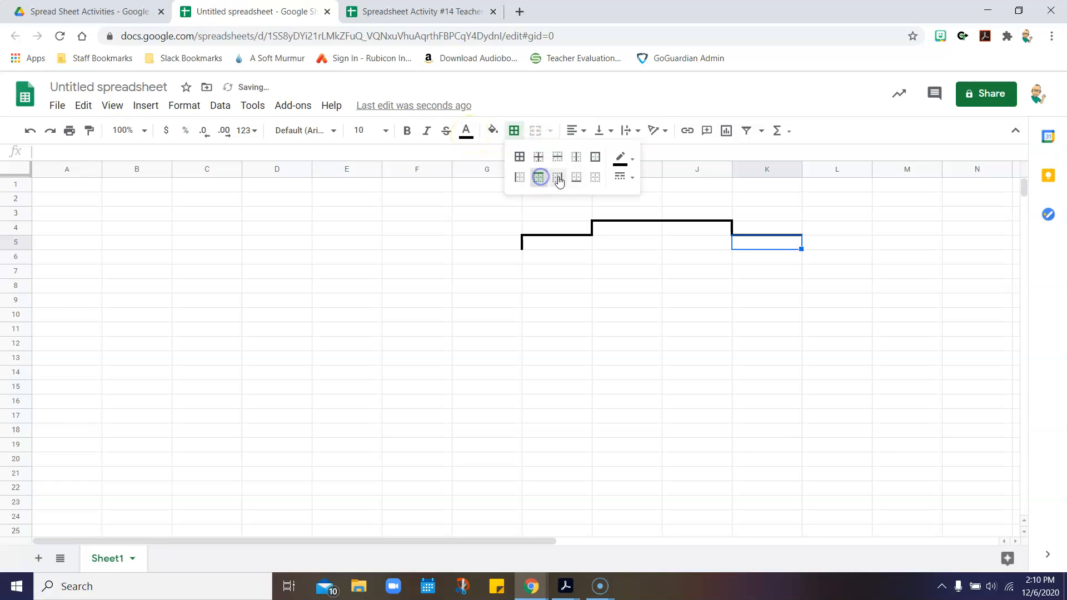
Add thick top and left borders to G6 and thick top and right borders to L6 as the ends of the roof's third tier.
left_click(482, 258)
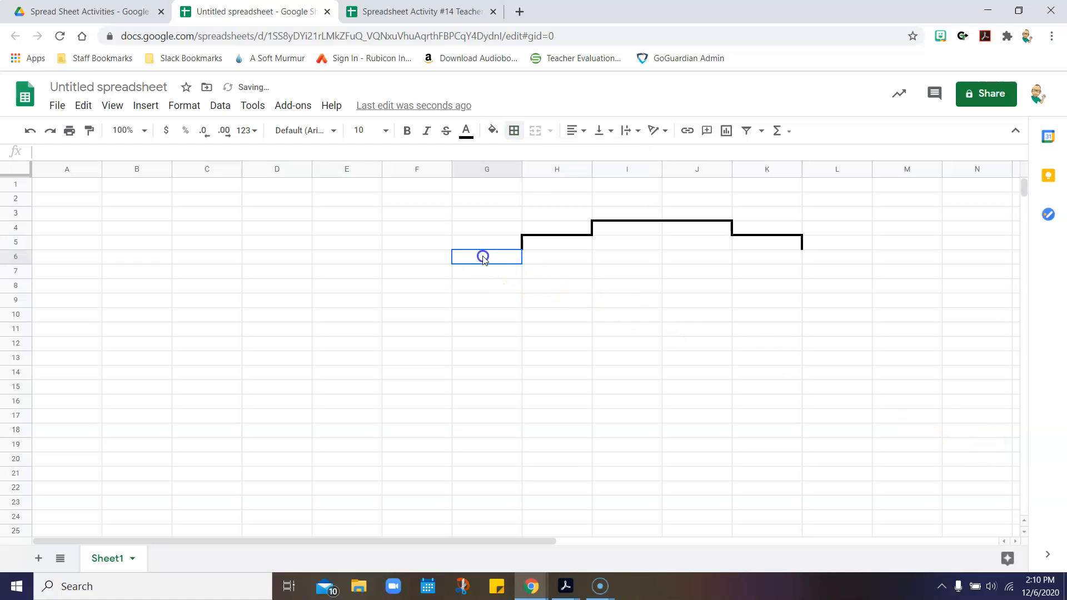
left_click(487, 195)
left_click(512, 134)
left_click(521, 177)
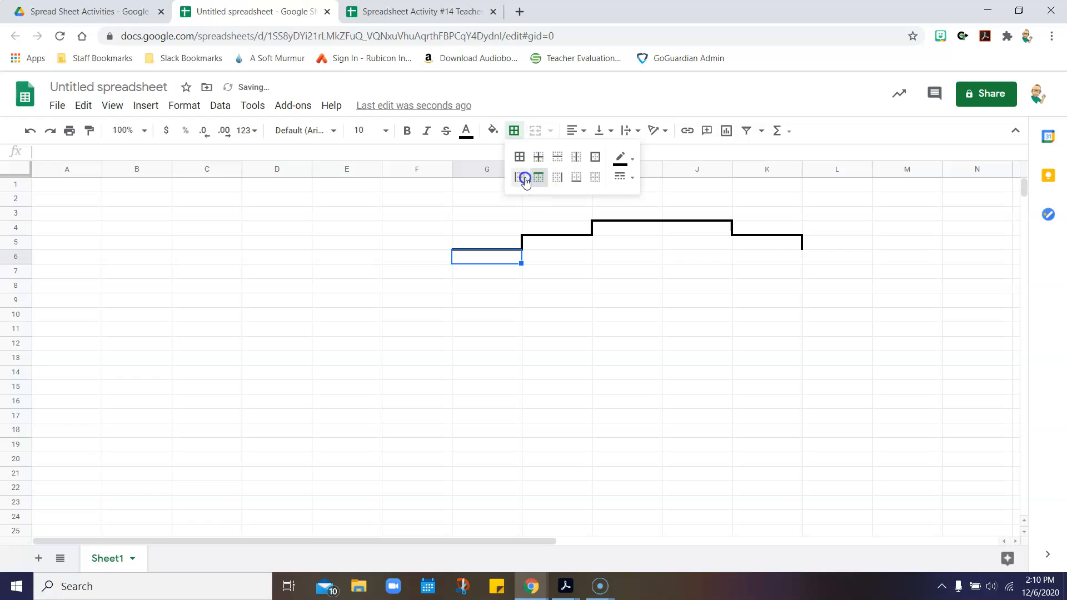
left_click(821, 257)
left_click(516, 132)
left_click(543, 177)
left_click(559, 177)
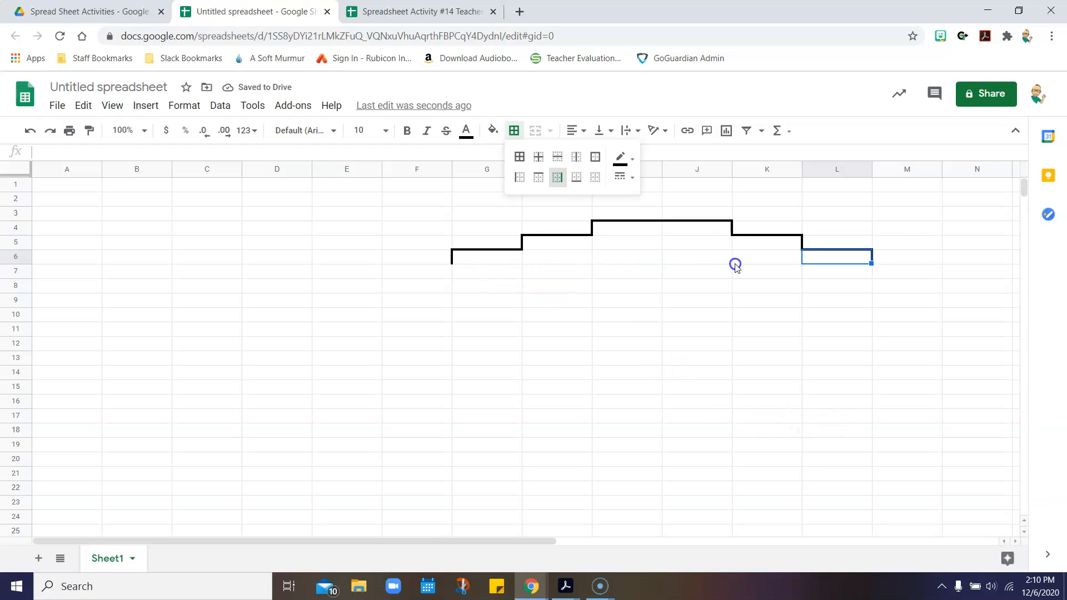
Close the underside of the roof with a thick bottom border across G6:L6.
left_click(492, 275)
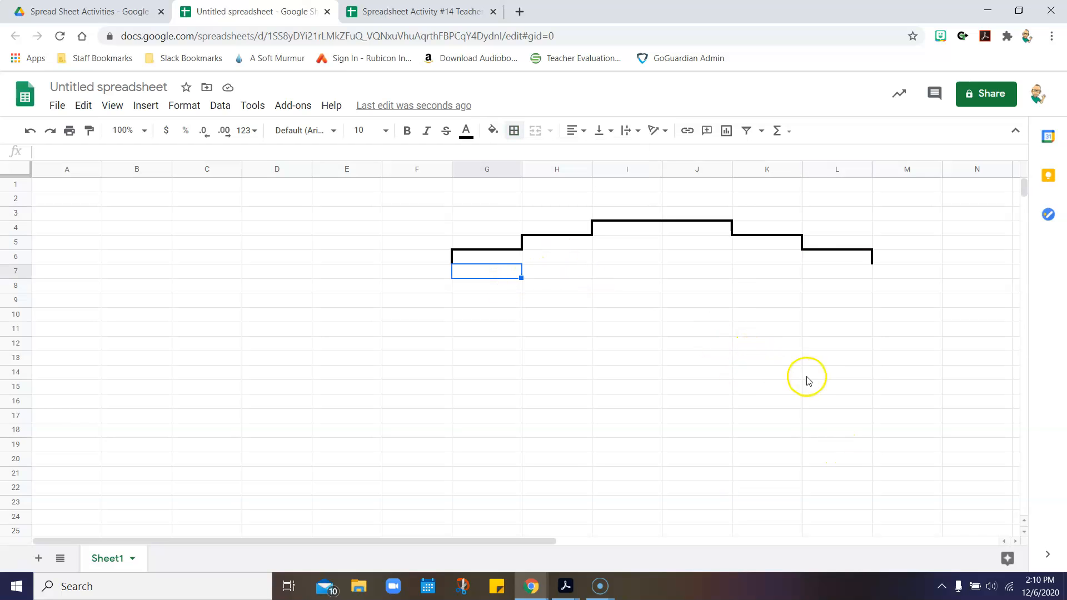
left_click_drag(464, 256, 833, 257)
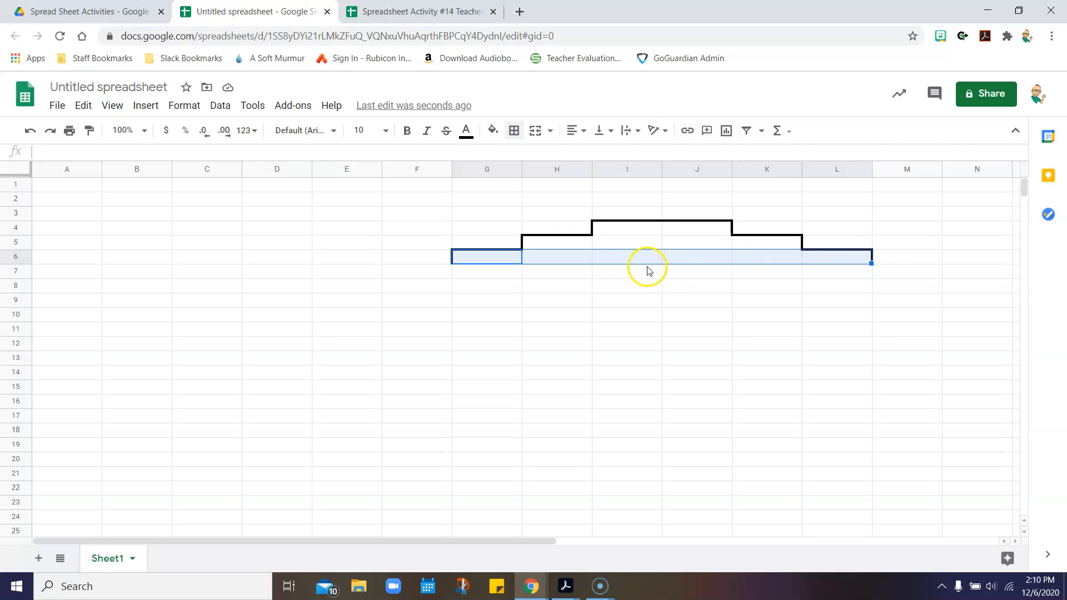
left_click_drag(499, 272, 834, 276)
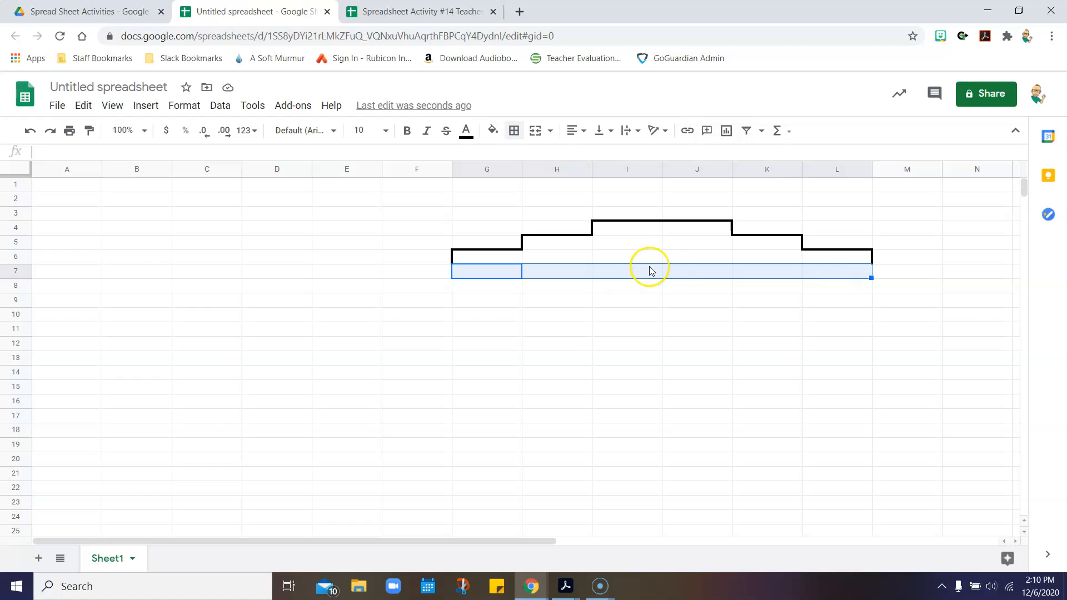
left_click(511, 259)
left_click_drag(512, 259, 834, 257)
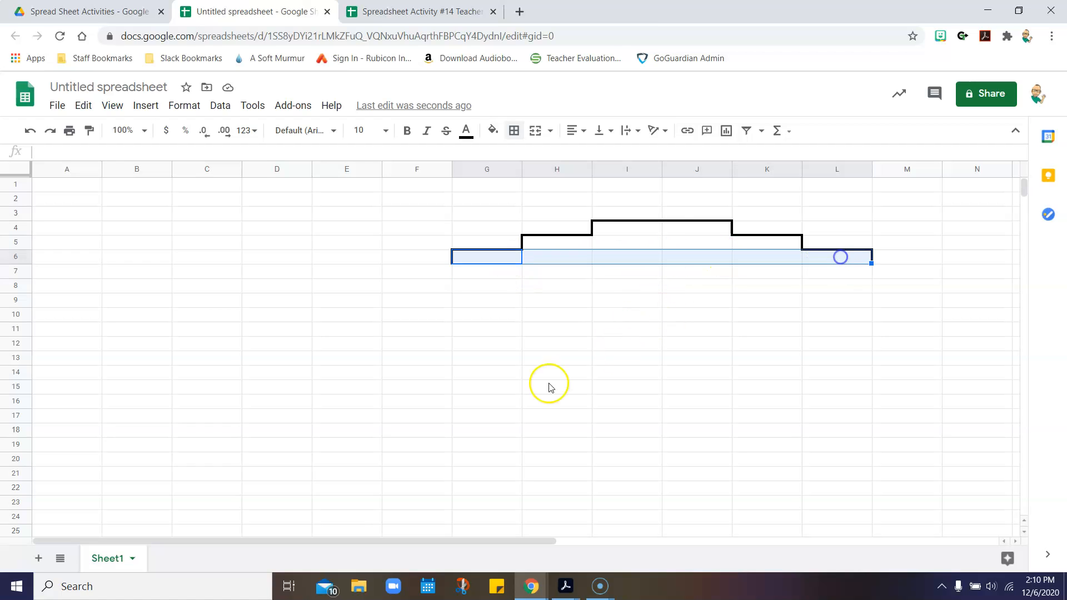
left_click(513, 130)
left_click(579, 178)
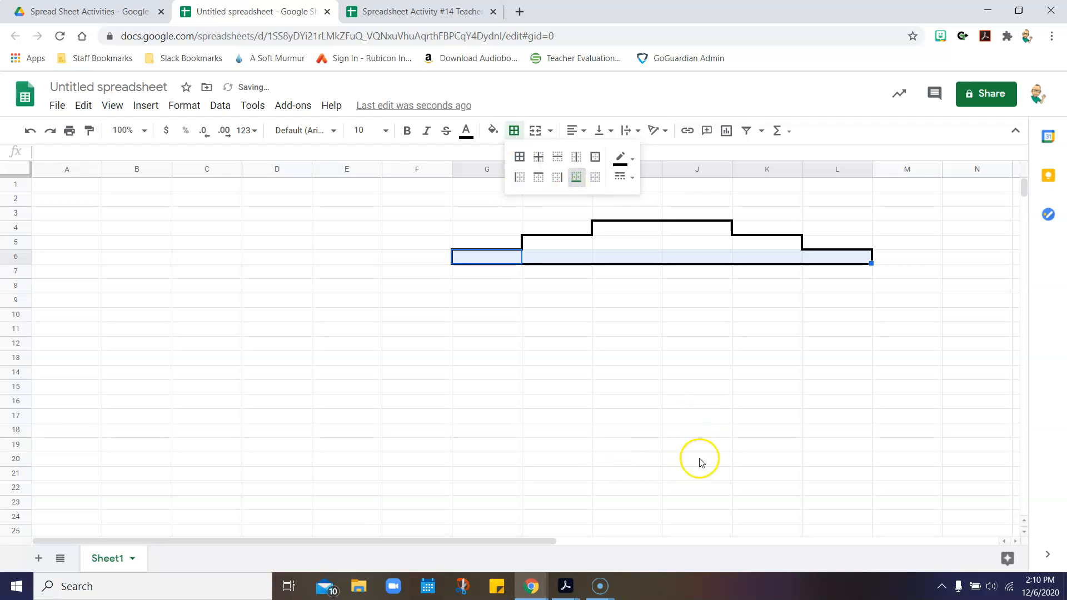
left_click(767, 413)
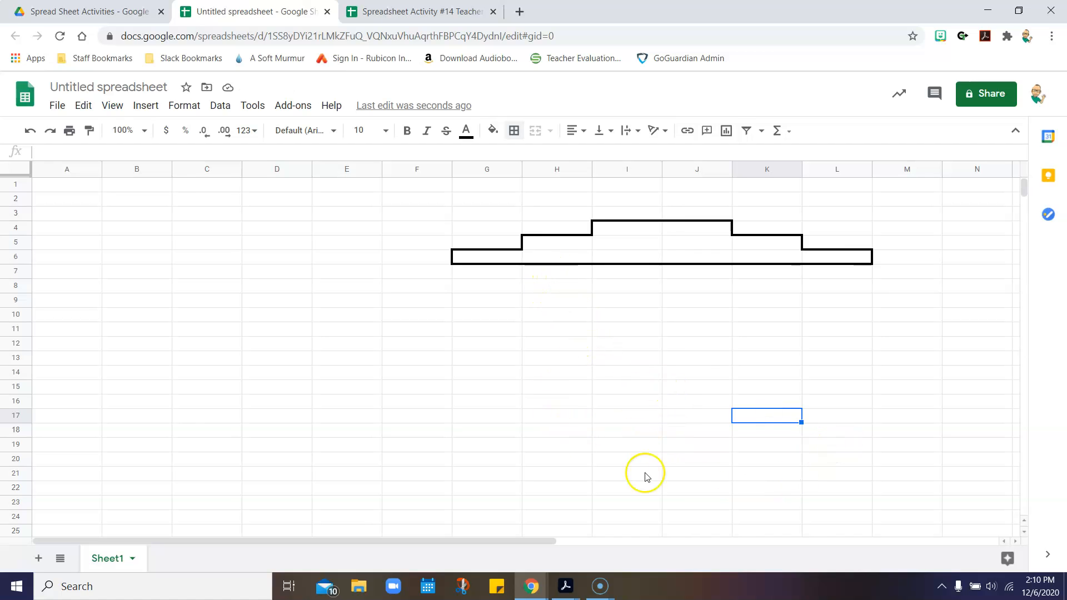
Outline the house's walls by adding thick left, bottom and right borders to H7:K17.
left_click(561, 271)
left_click_drag(561, 272, 762, 418)
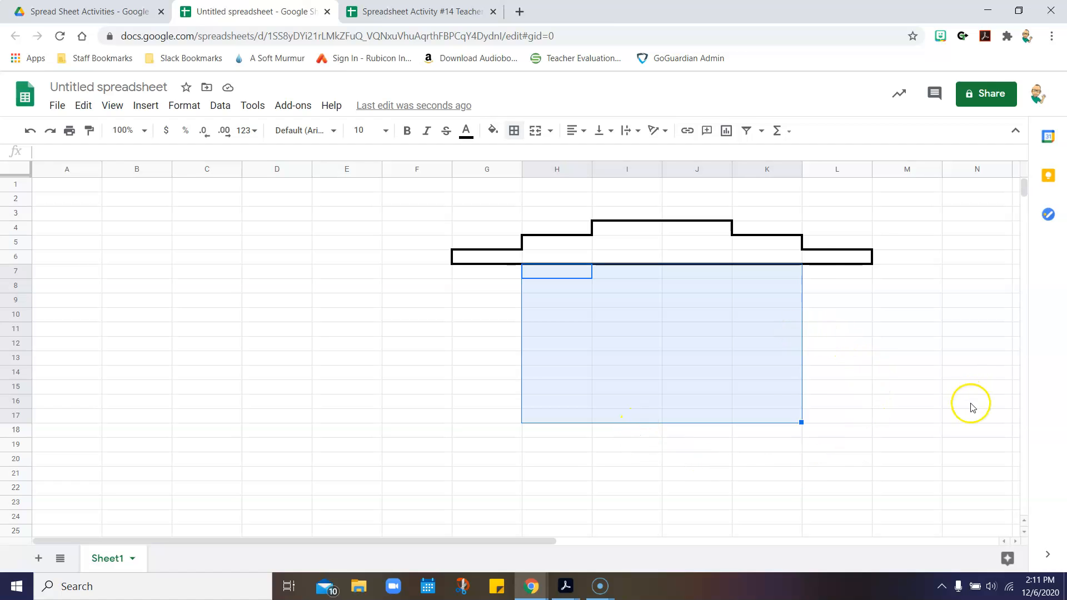
left_click(514, 132)
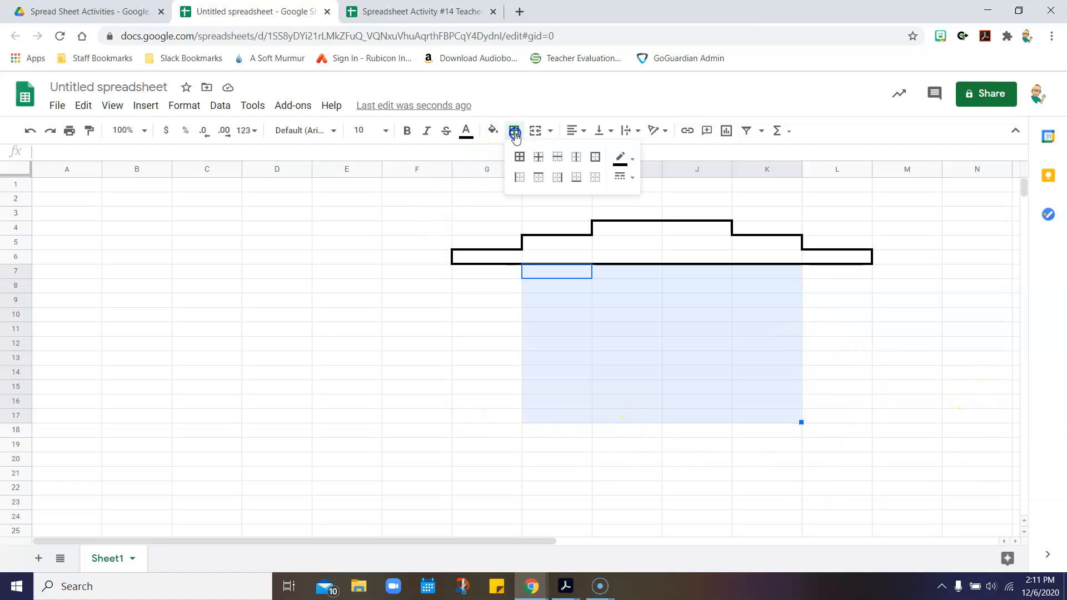
left_click(520, 178)
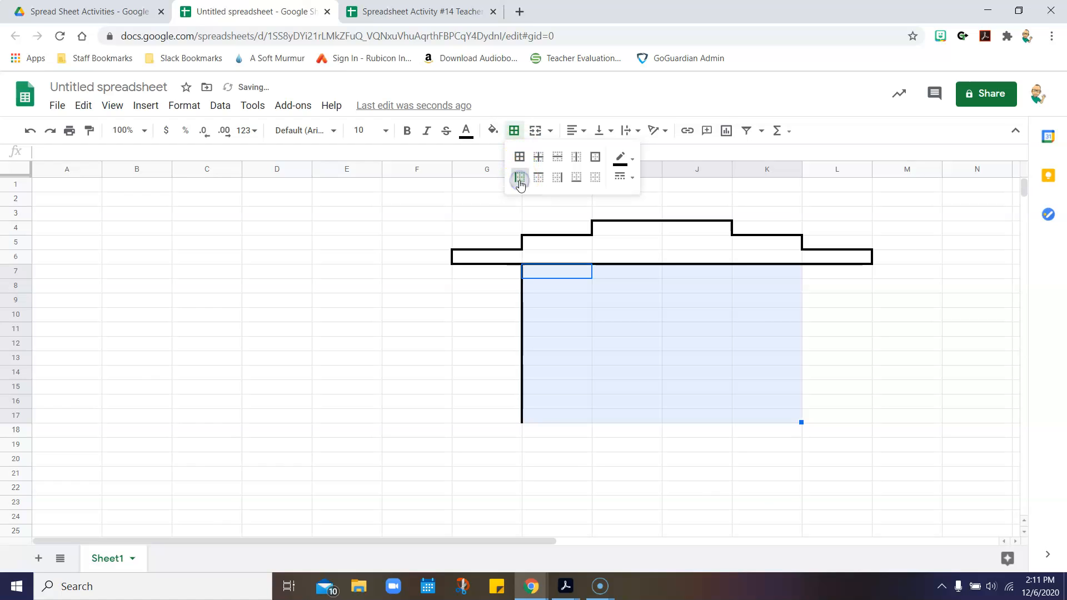
left_click(572, 179)
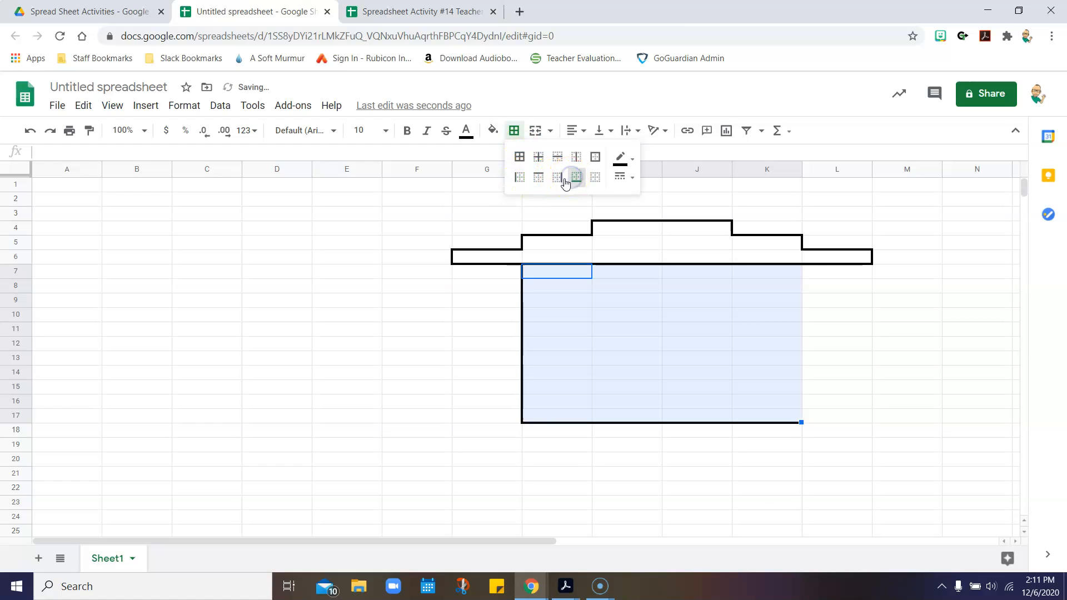
left_click(557, 177)
mouse_move(600, 586)
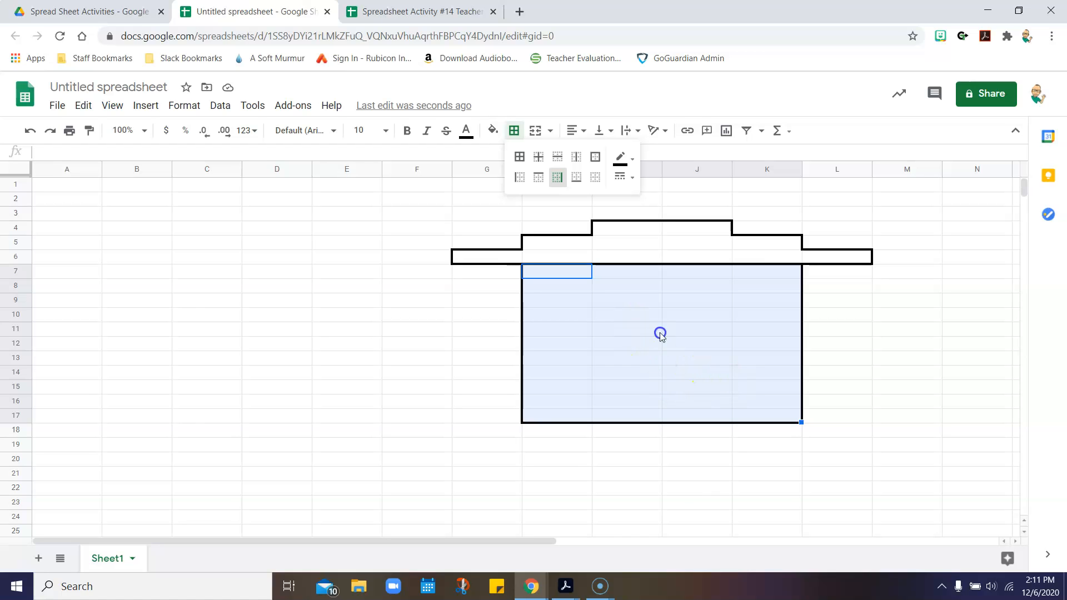
Switch to the Teacher Sample spreadsheet and examine the road lines at G19:L19, including the double-line border style for top and bottom borders.
left_click(414, 14)
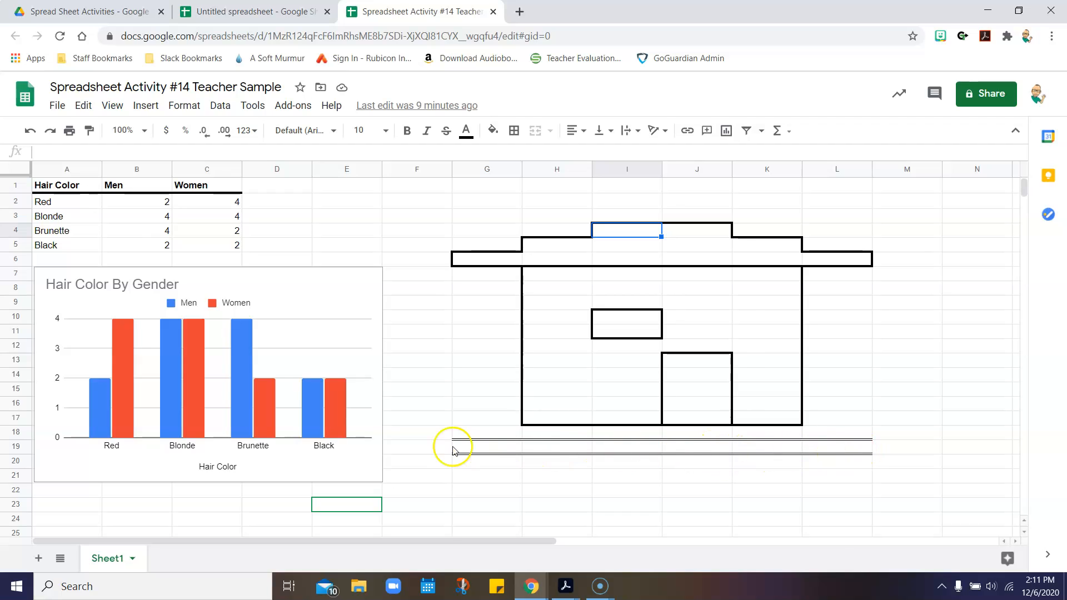
left_click_drag(487, 447, 861, 447)
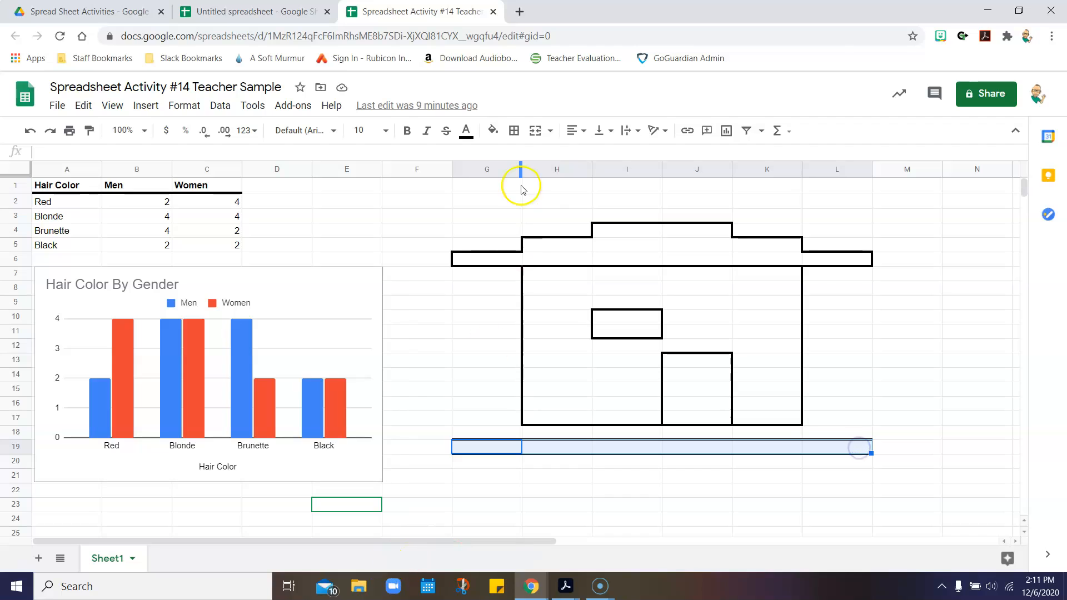
left_click(588, 475)
left_click_drag(508, 447, 824, 454)
left_click(519, 132)
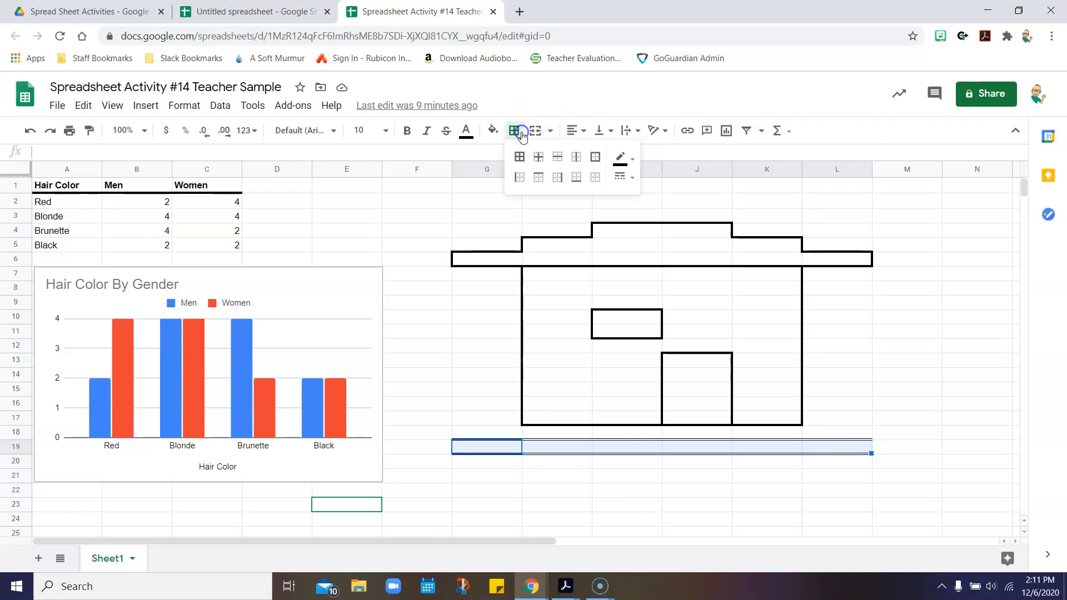
left_click(621, 176)
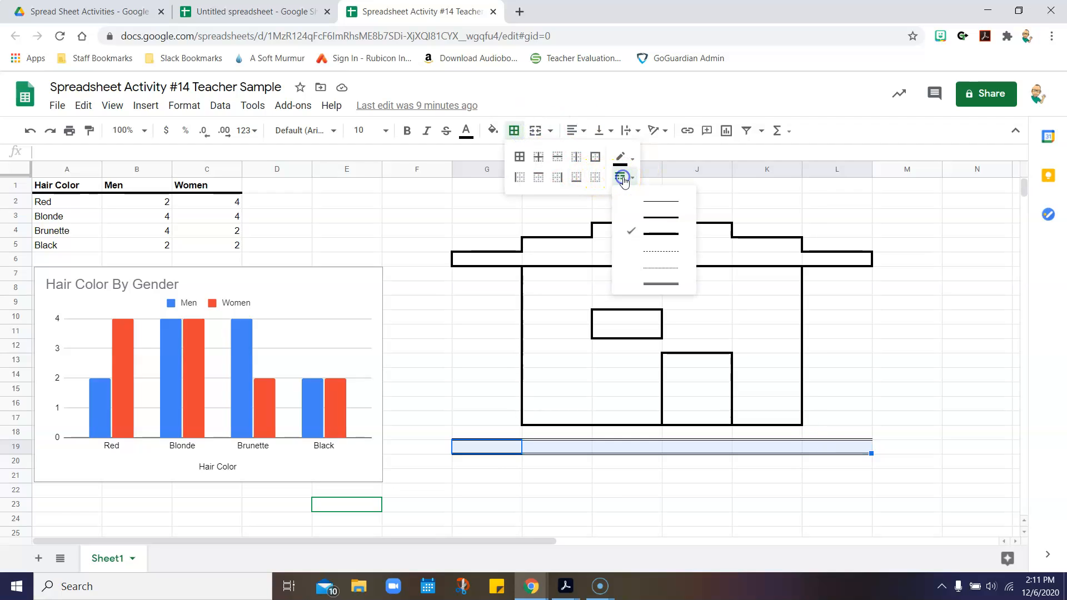
left_click(654, 287)
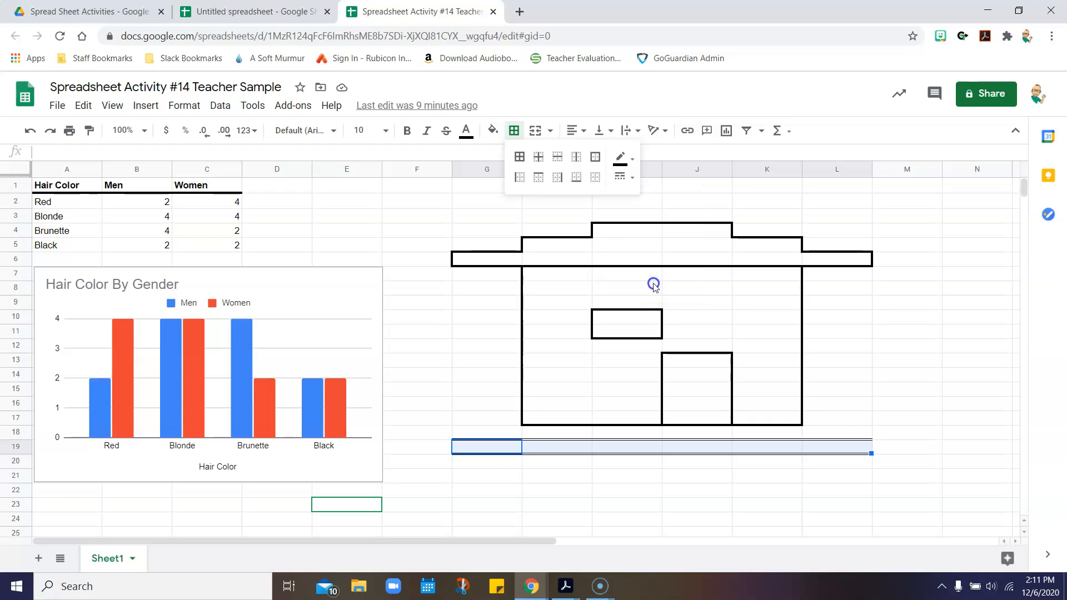
left_click(542, 179)
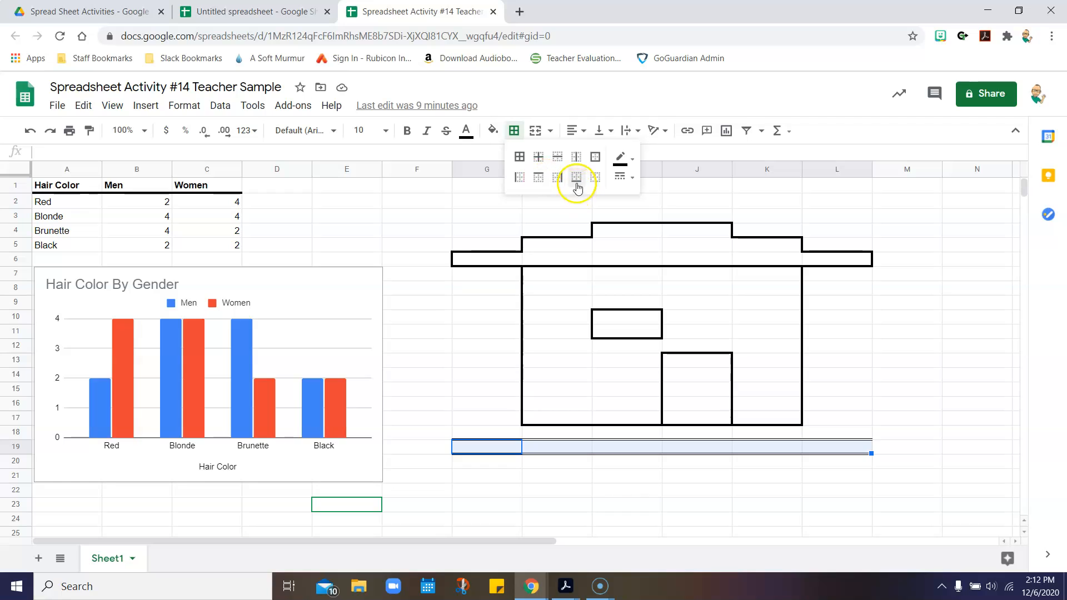
left_click(618, 490)
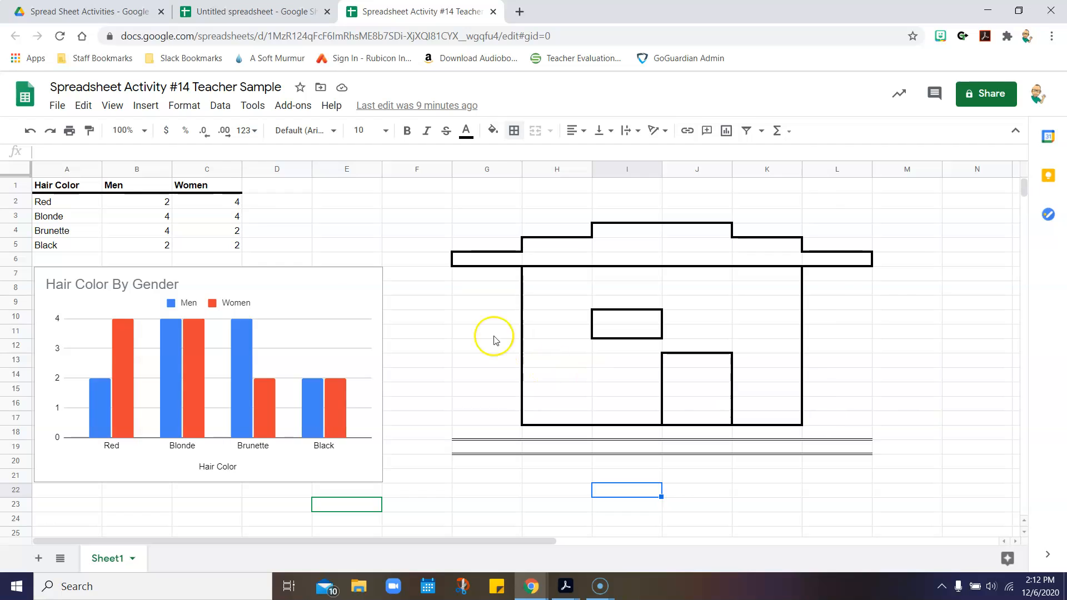
Return to the untitled spreadsheet and draw the window by adding a thick outer border around I10:I11.
left_click(264, 15)
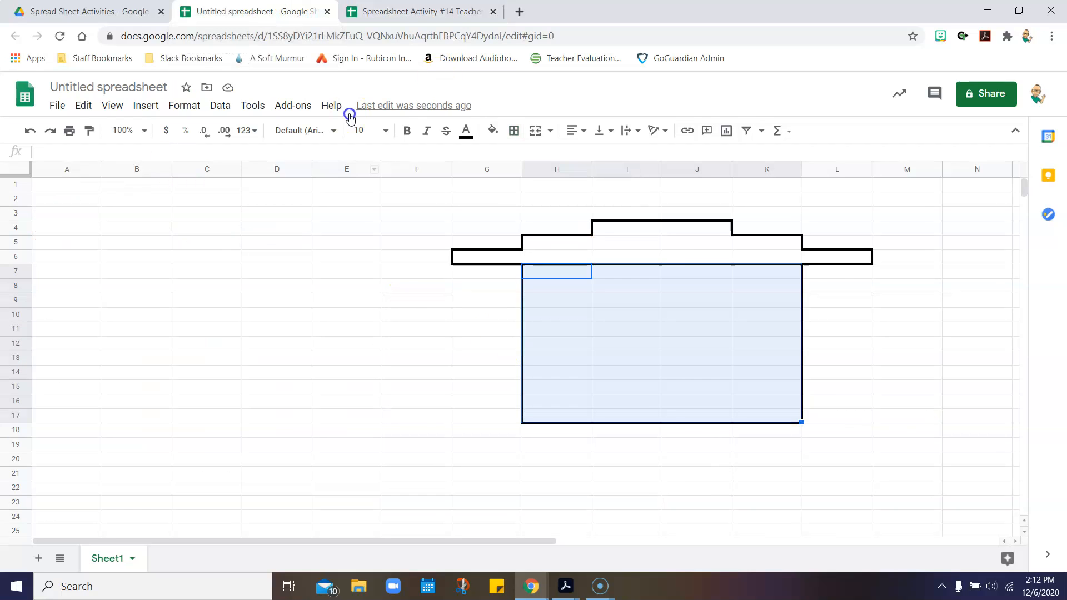
left_click(660, 360)
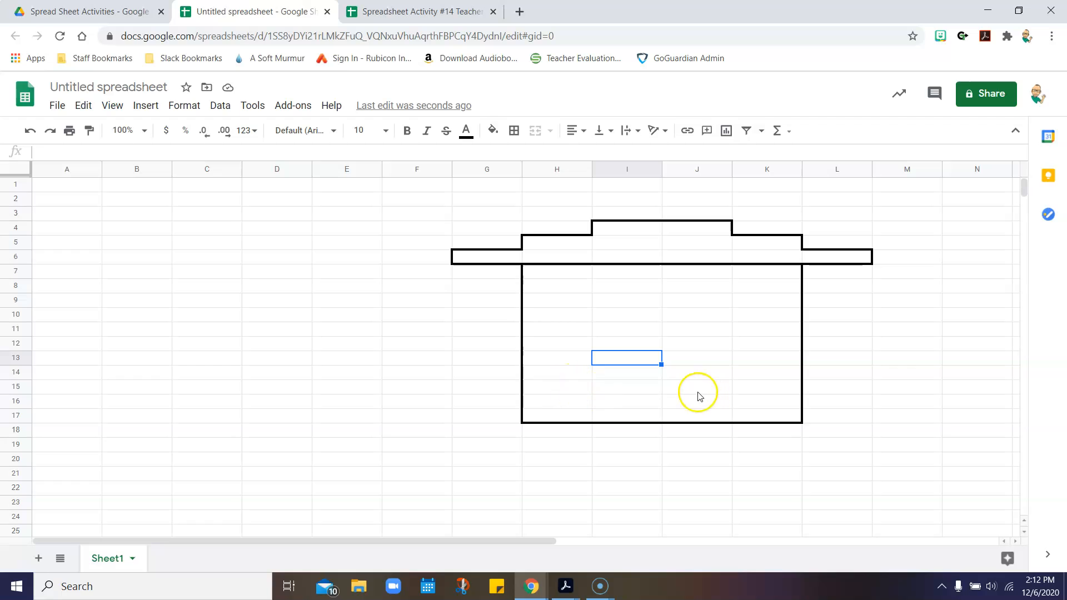
left_click(636, 307)
left_click_drag(636, 319, 633, 329)
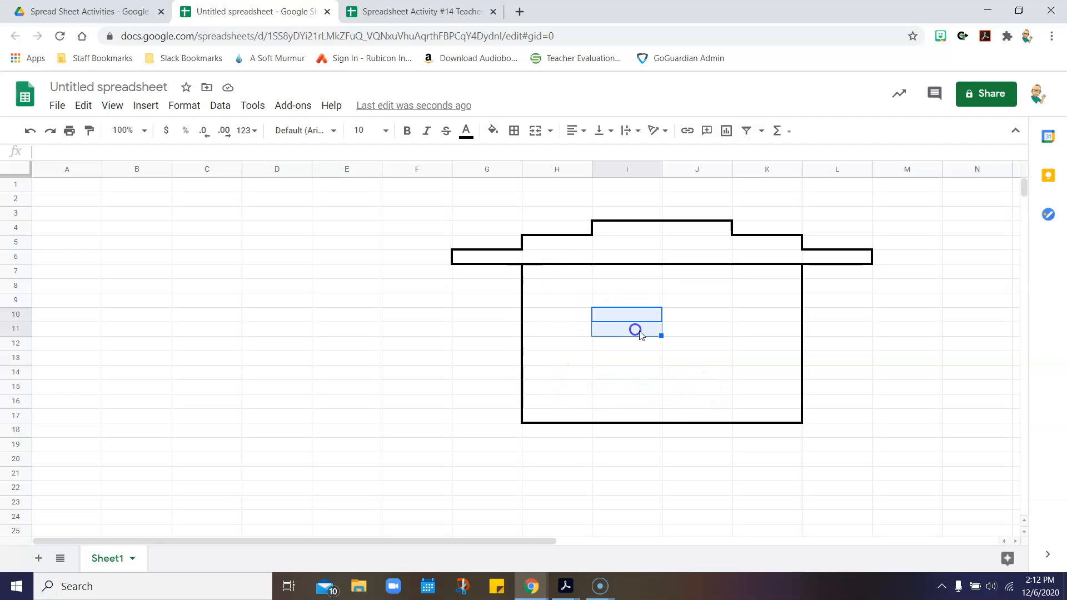
left_click(514, 133)
left_click(597, 158)
Draw the door by adding a thick outer border around J13:J17.
left_click_drag(709, 356, 703, 419)
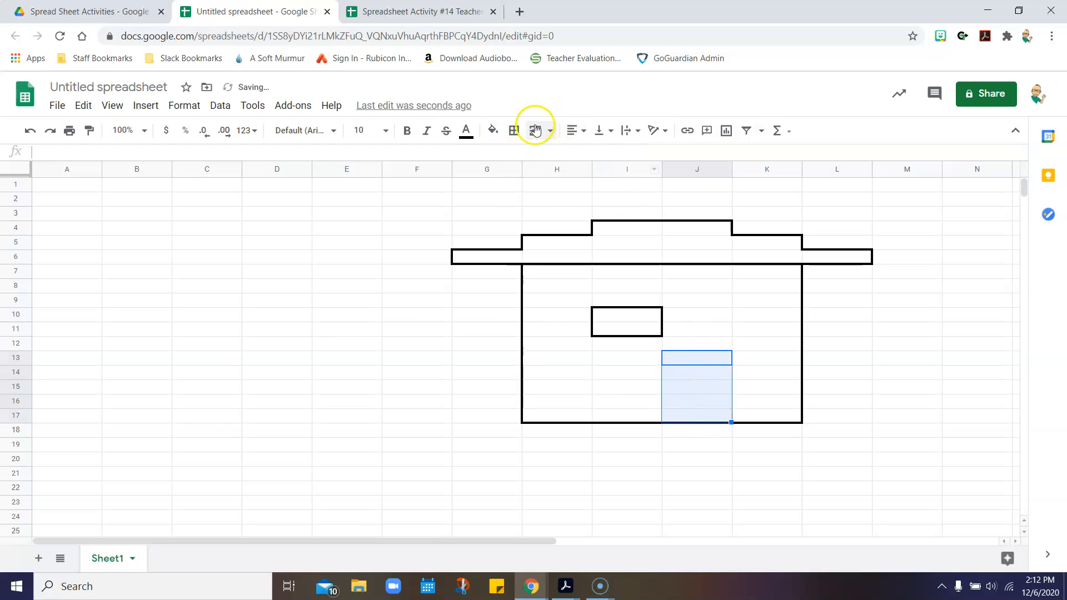
left_click(513, 130)
left_click(602, 158)
left_click(722, 487)
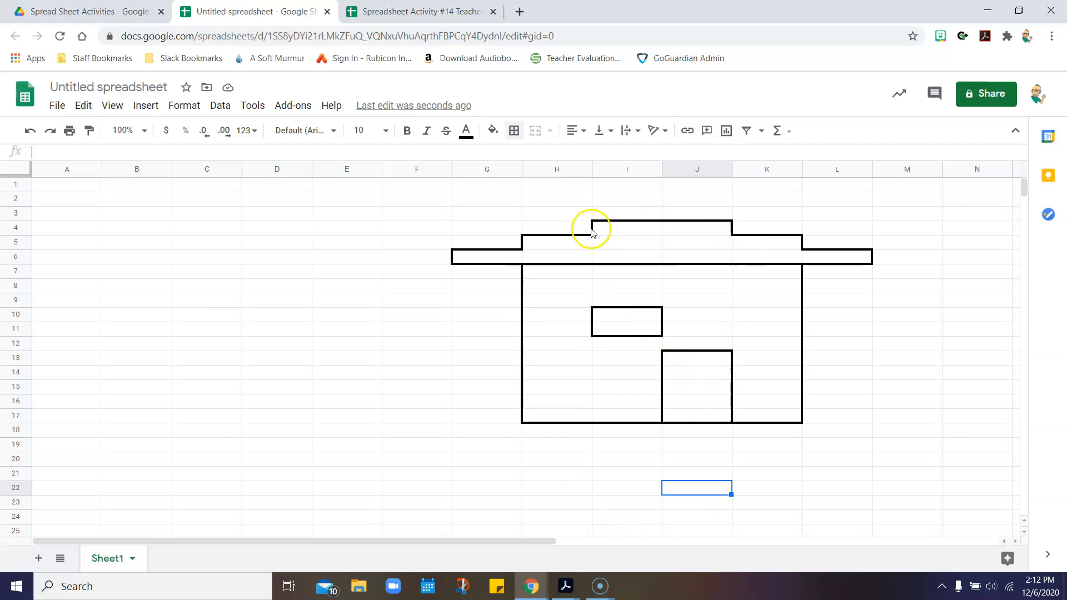
Fill the roof's top tier with theme colors, green in cell I4 and red in cell J4.
left_click(633, 228)
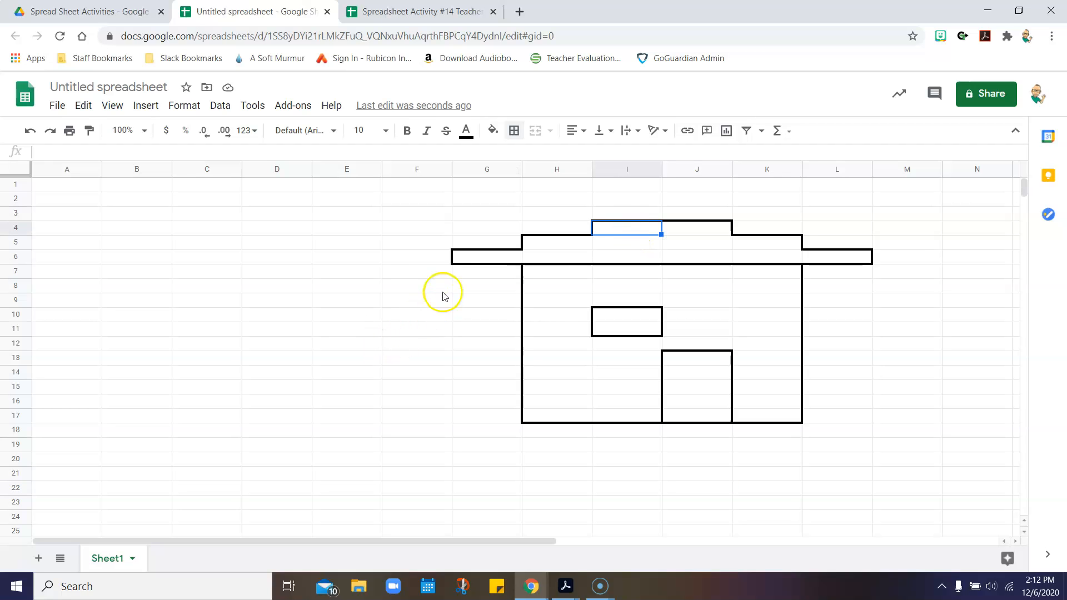
left_click(493, 131)
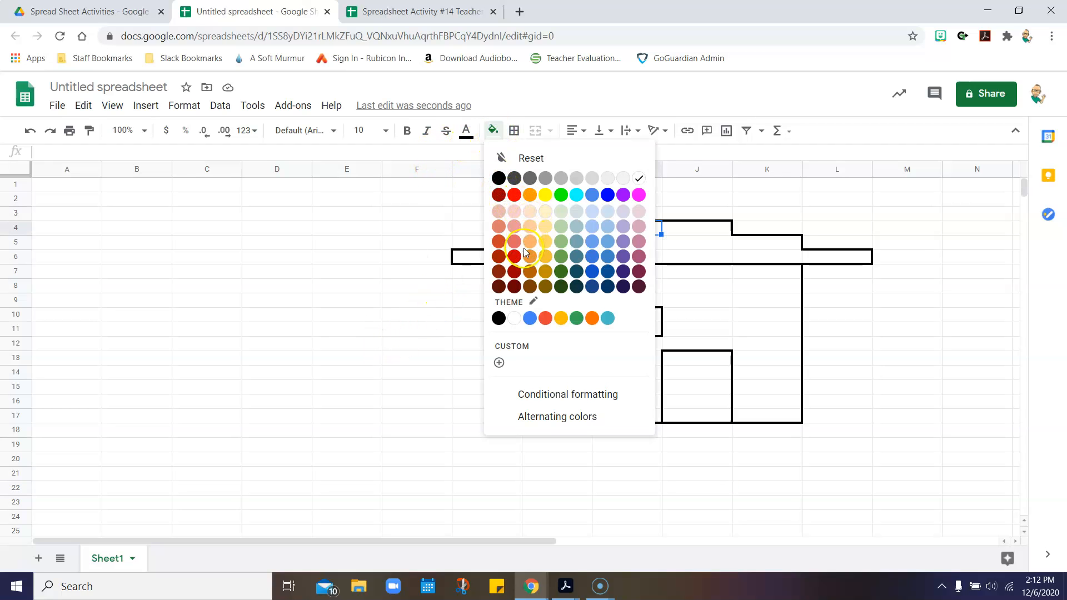
left_click(576, 319)
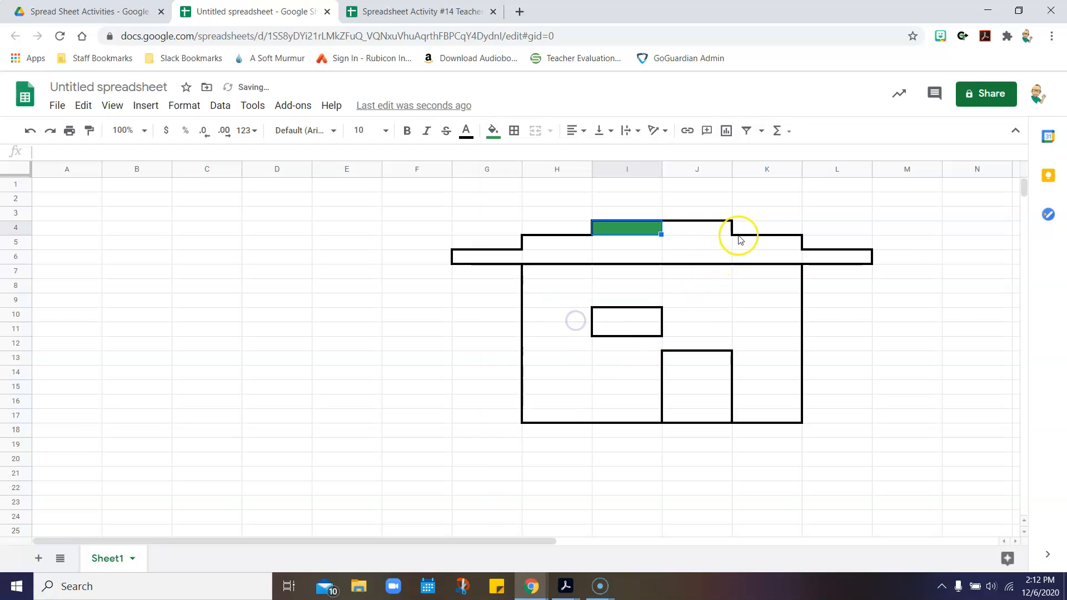
left_click(702, 235)
left_click(493, 131)
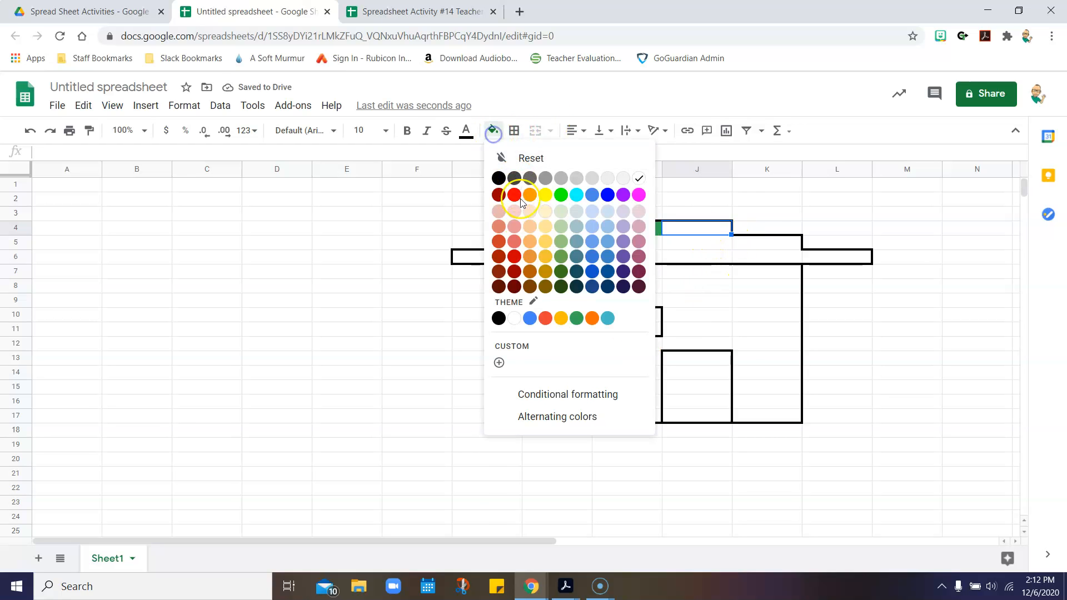
left_click(545, 318)
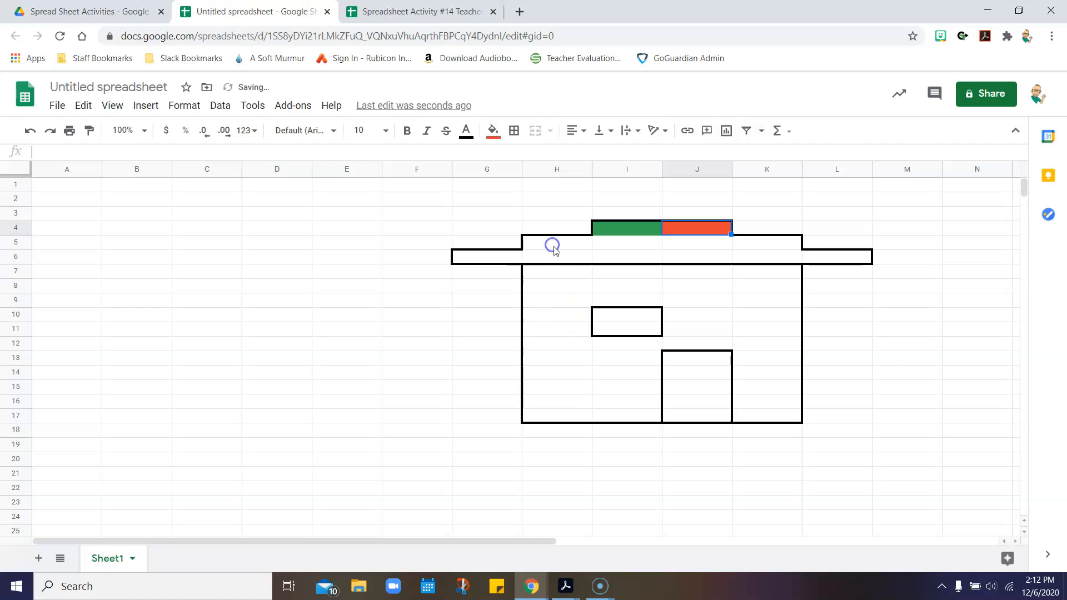
Fill cells H5 and J5 in the roof's middle tier with theme green.
key("Left")
key("Left")
key("Down")
left_click(493, 131)
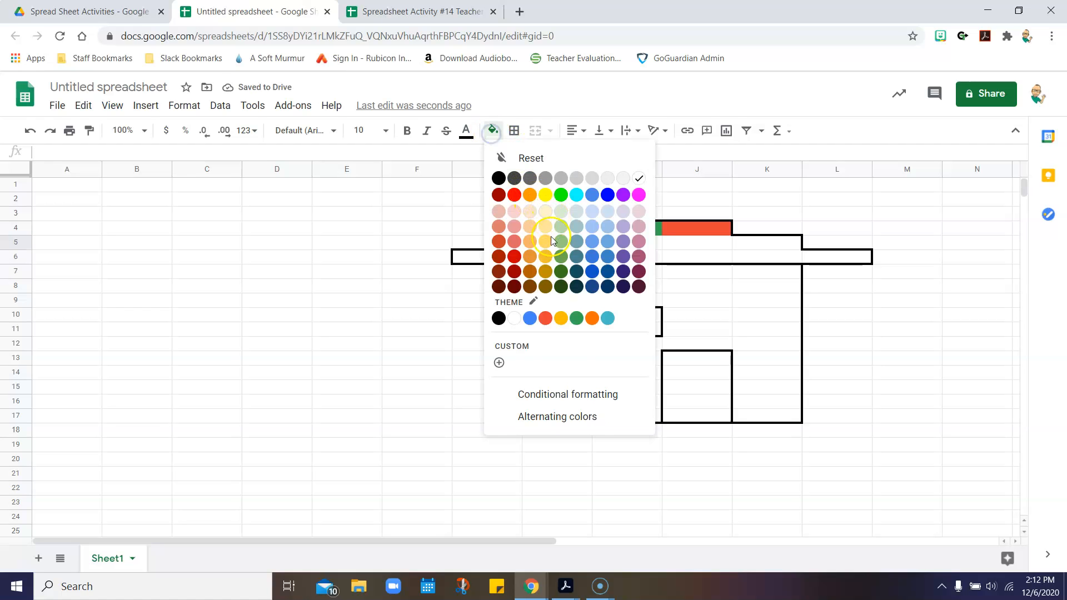
left_click(576, 318)
left_click(688, 242)
left_click(494, 136)
left_click(584, 320)
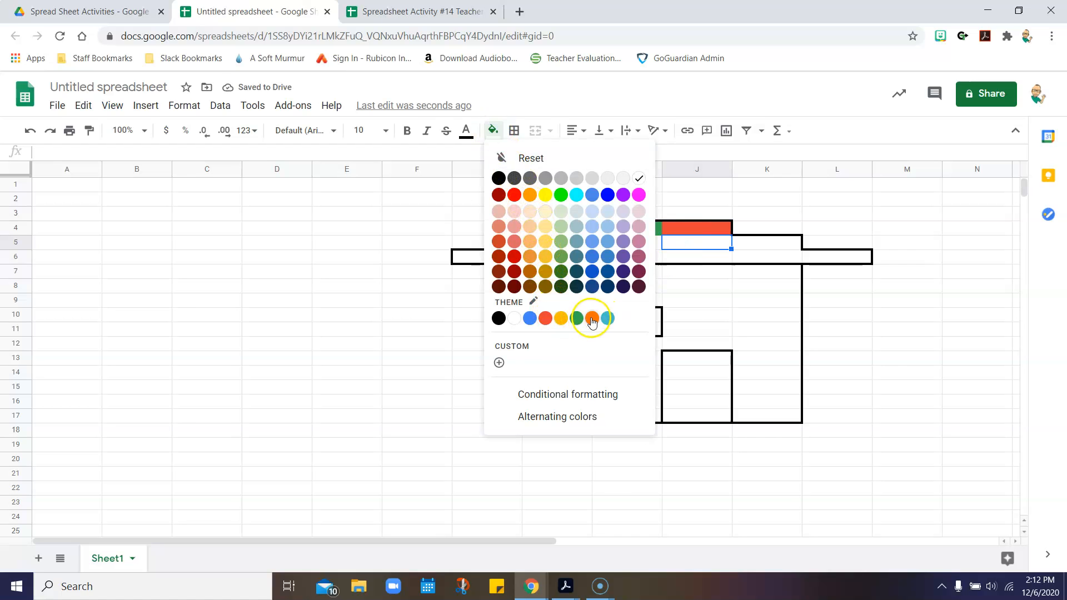
Fill cells G6 and I6 in the roof's bottom tier with theme green.
left_click(495, 257)
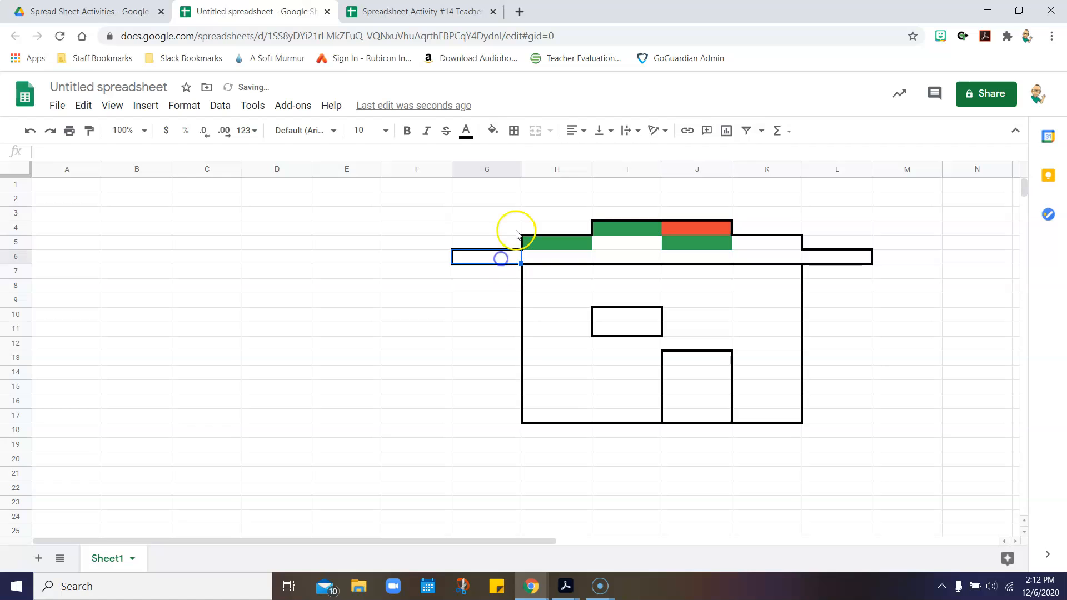
left_click(499, 138)
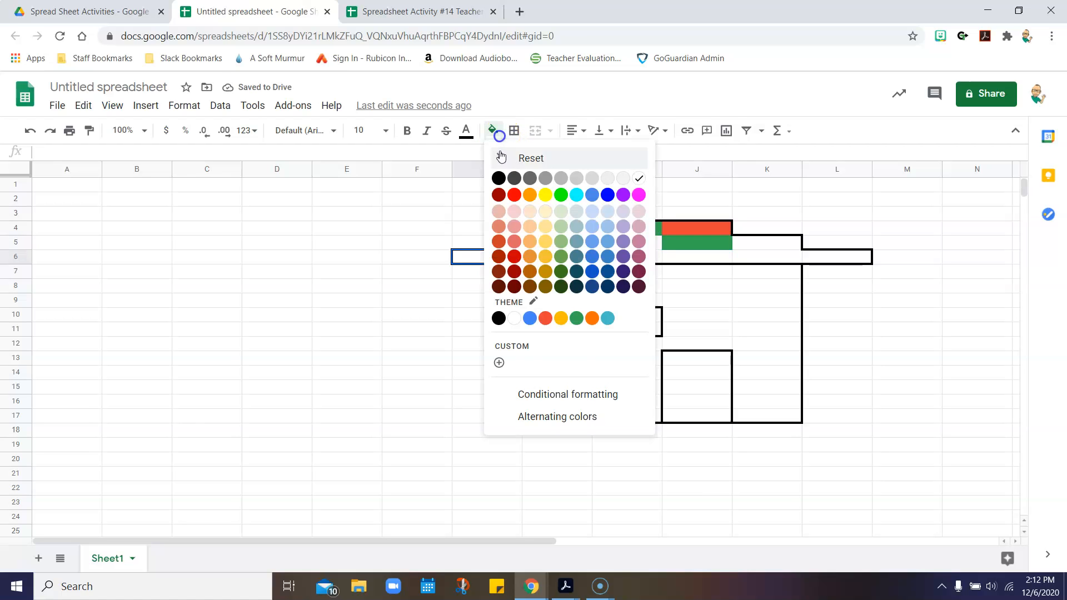
left_click(579, 320)
left_click(614, 257)
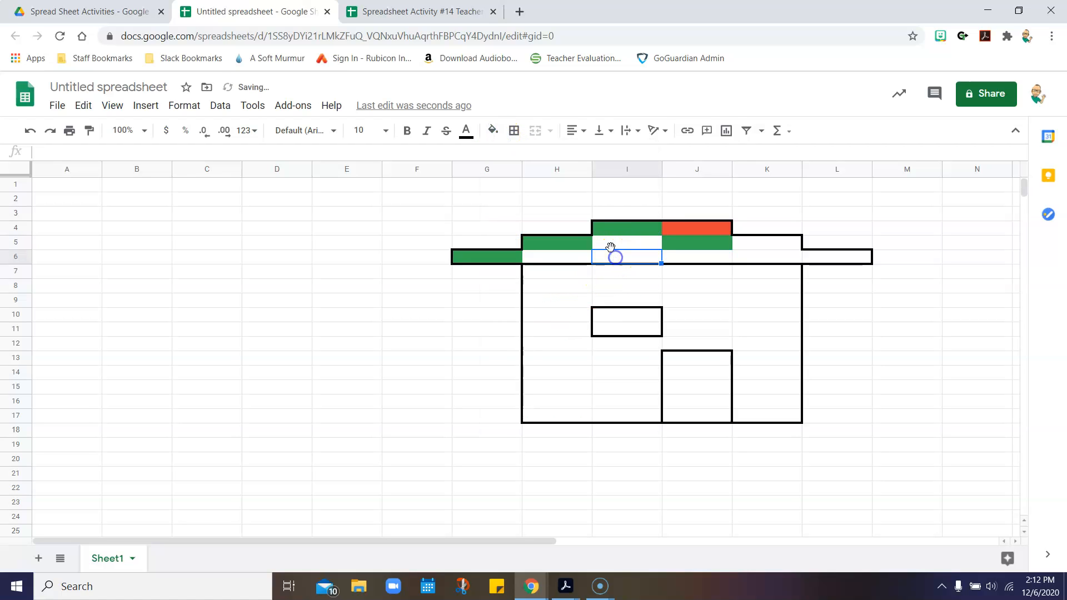
left_click(502, 140)
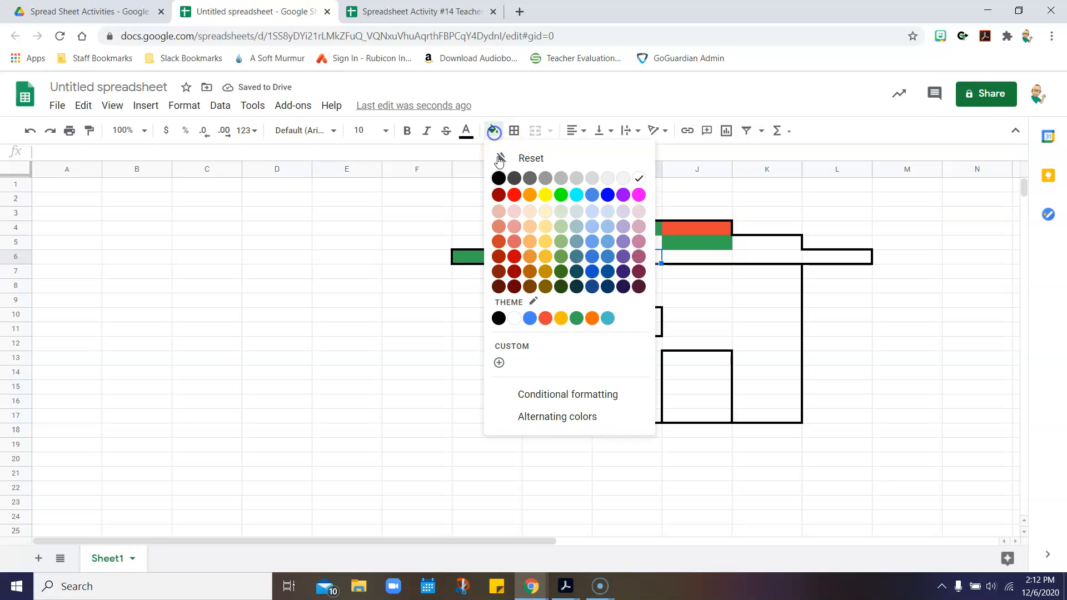
left_click(577, 318)
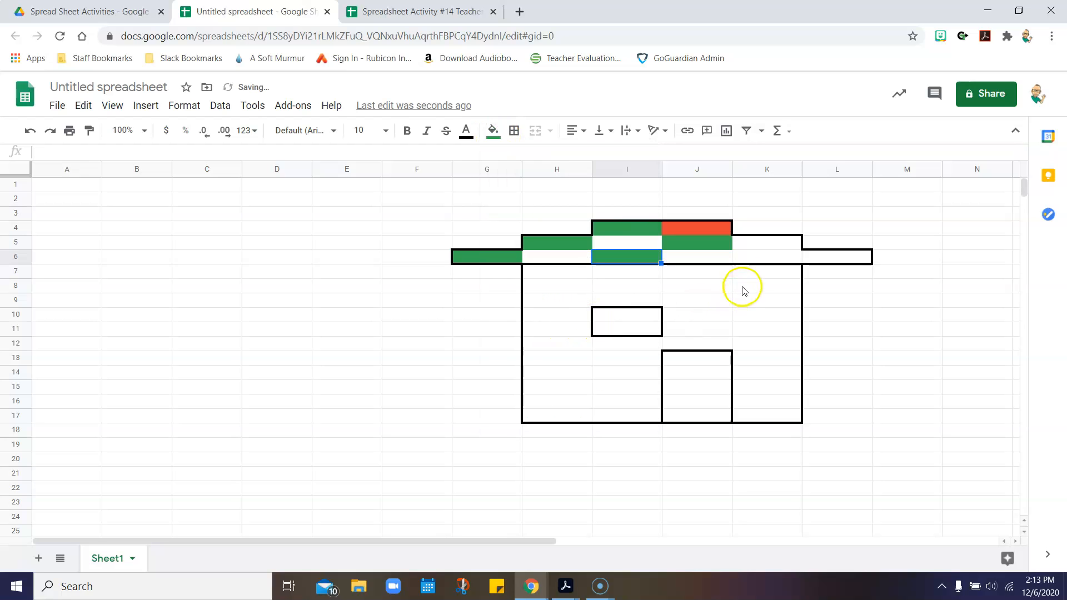
Fill cell K6 in the roof's bottom tier with theme red, and replace that fill with theme green.
left_click(757, 256)
left_click(494, 134)
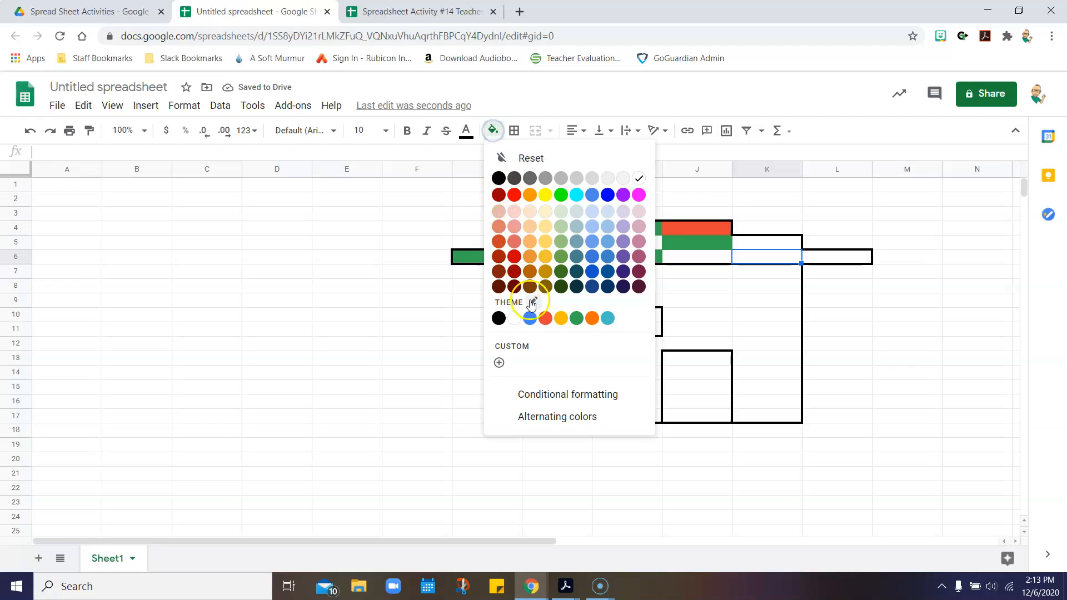
left_click(545, 318)
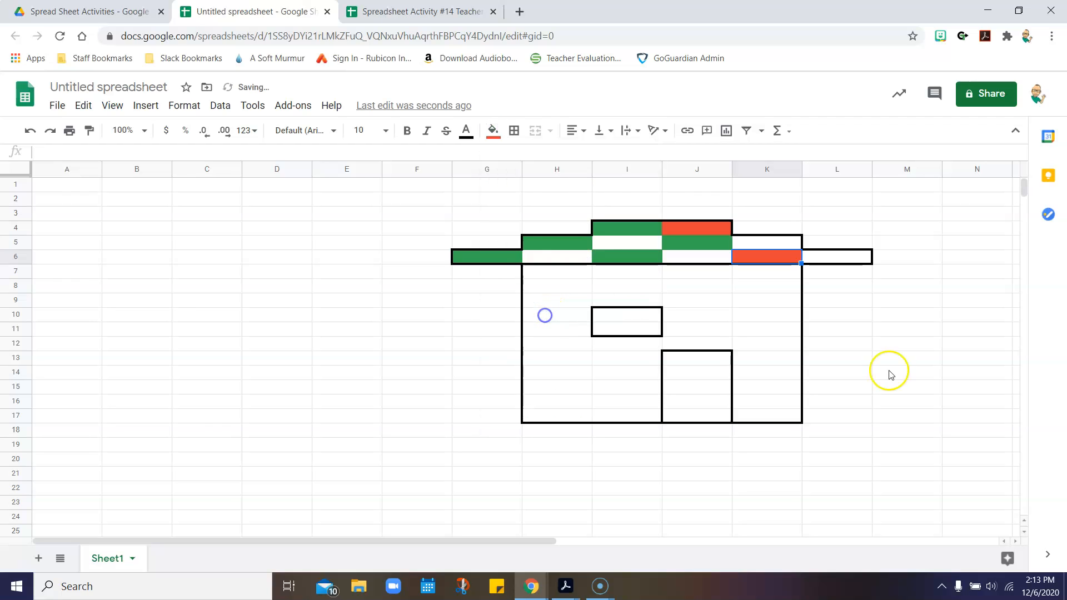
left_click(494, 132)
left_click(577, 319)
left_click(923, 332)
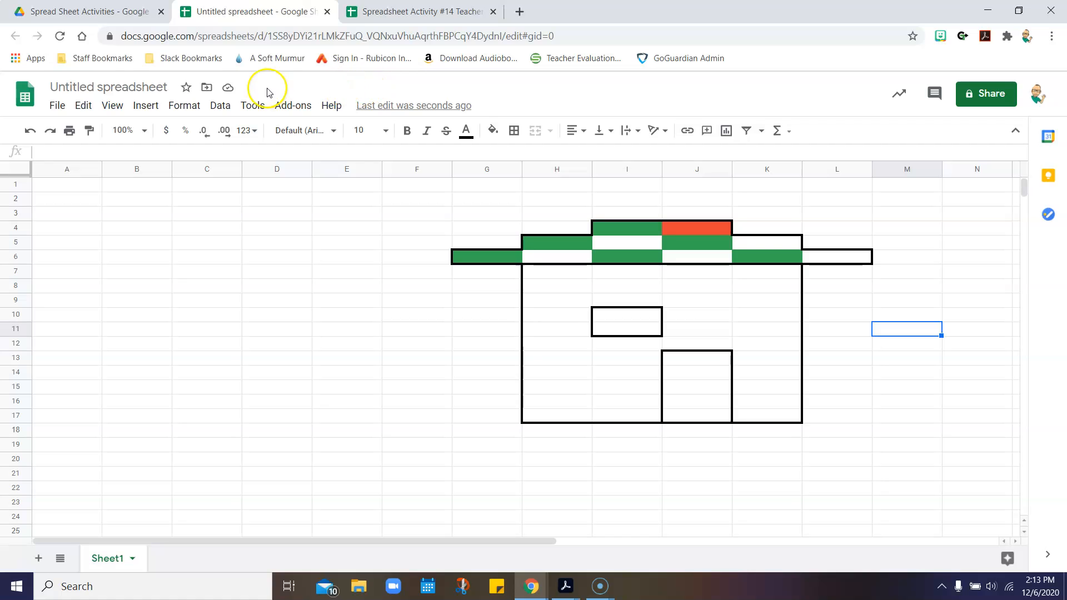
Switch to the Teacher Sample spreadsheet and select the Hair Color By Gender chart to examine it.
left_click(74, 11)
left_click(184, 11)
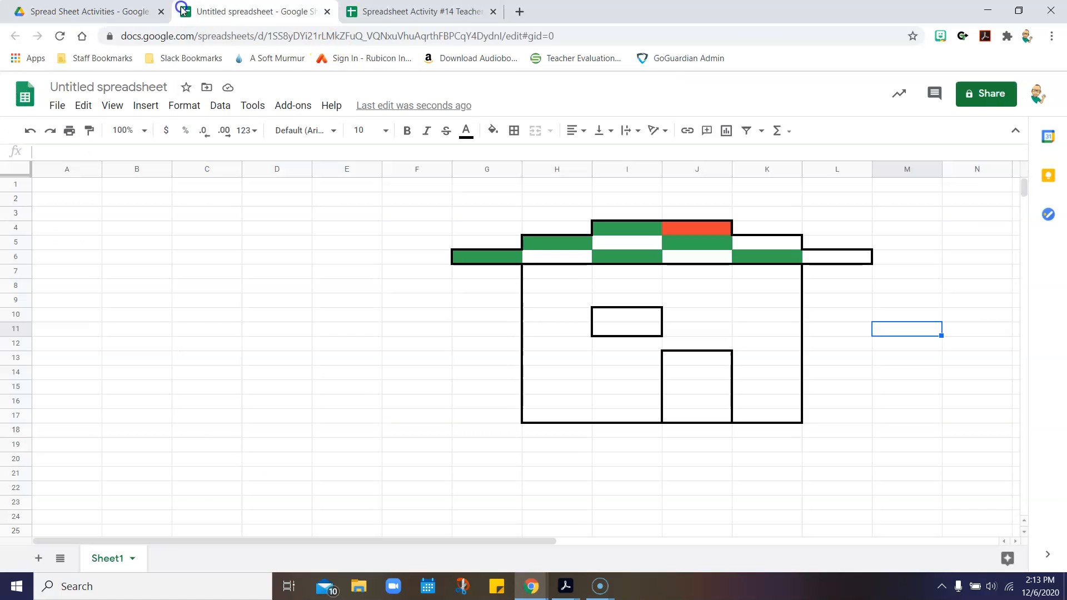
left_click(431, 11)
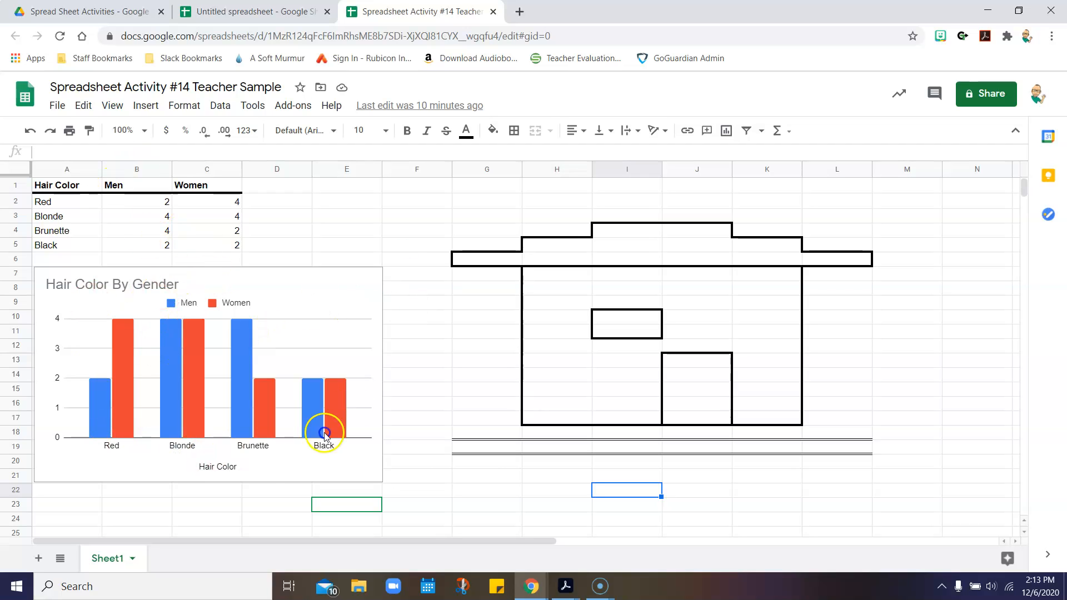
left_click(52, 285)
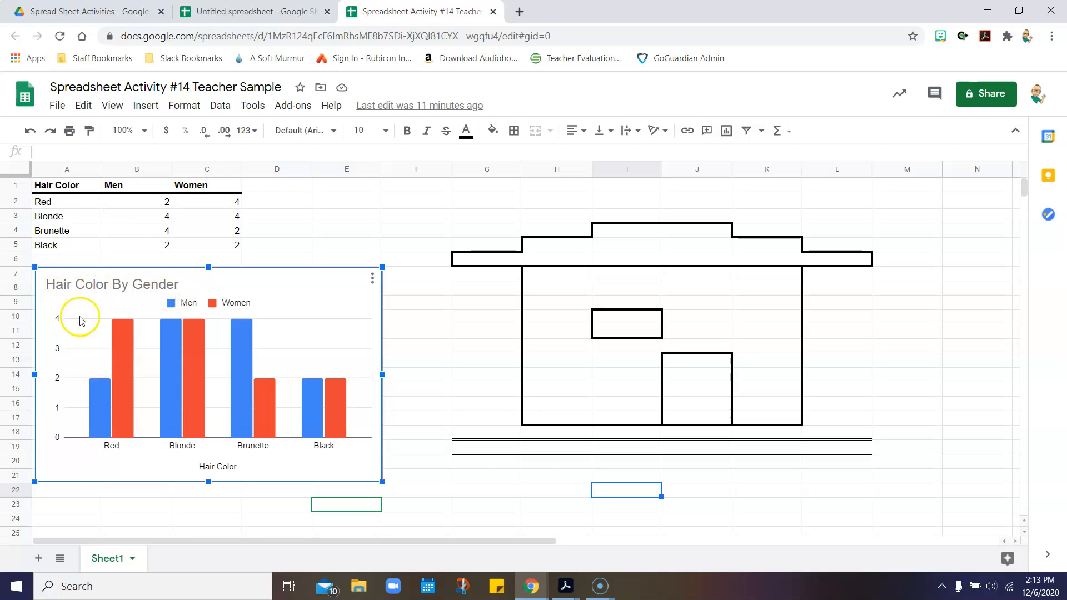